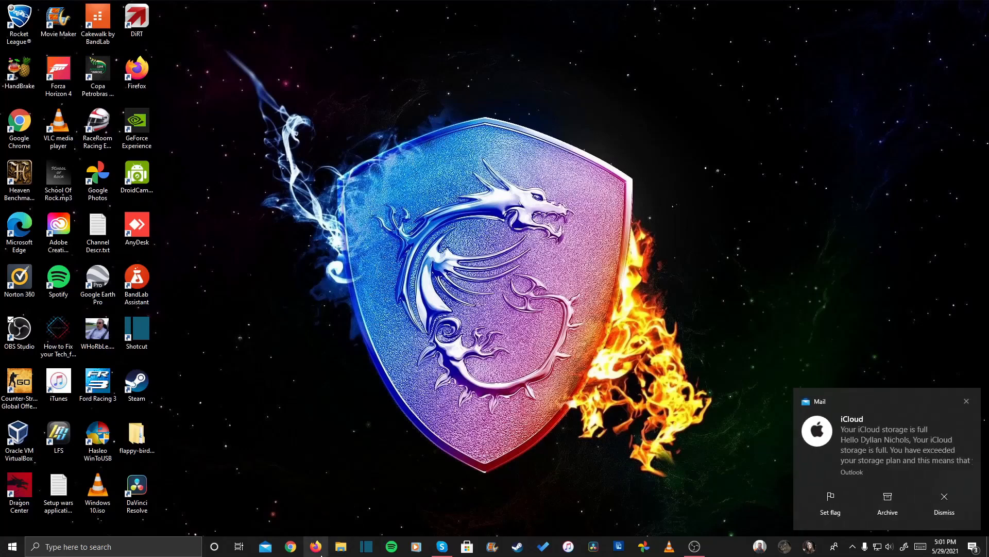
Switch to Firefox, search the web for "oracle virtual box" and view the virtualbox.org home page, closing the browser when done
left_click(319, 551)
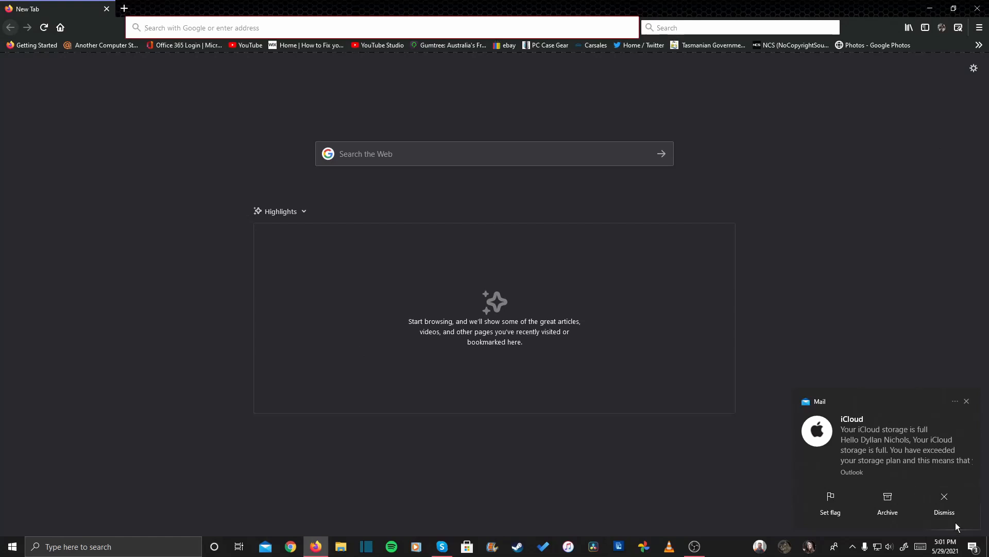
left_click(944, 506)
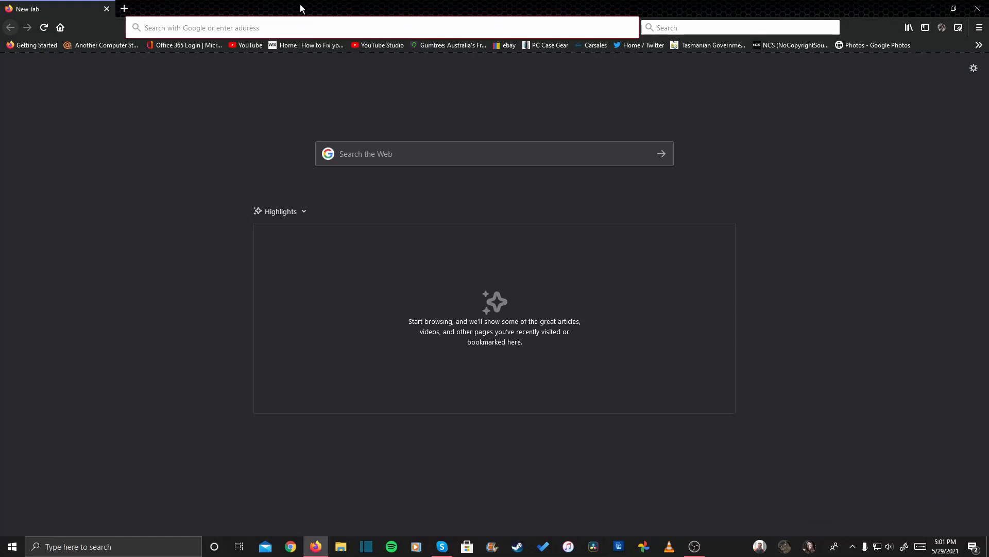
left_click(312, 28)
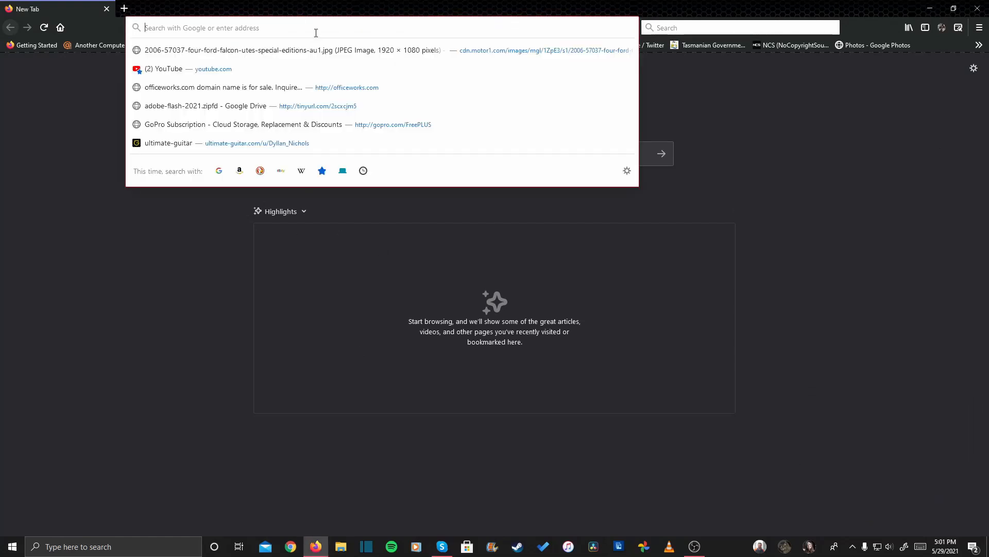
type("oe")
key("BackSpace")
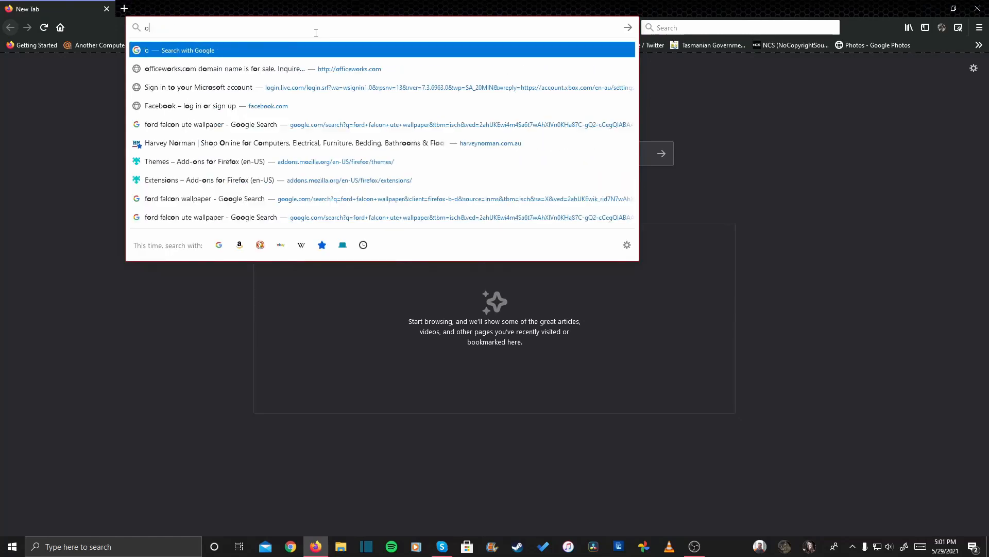
type("raclk")
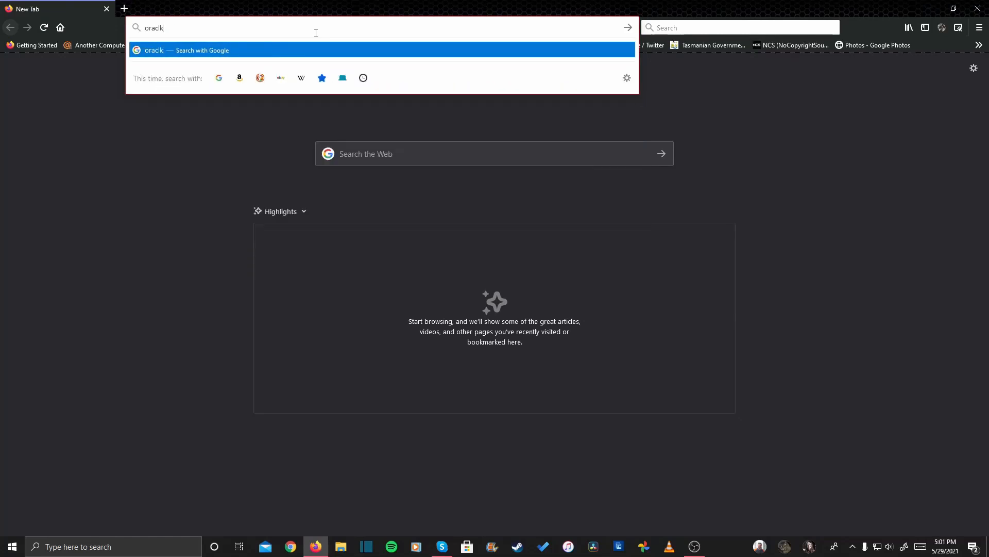
key("BackSpace")
type("e virtual box")
key("Return")
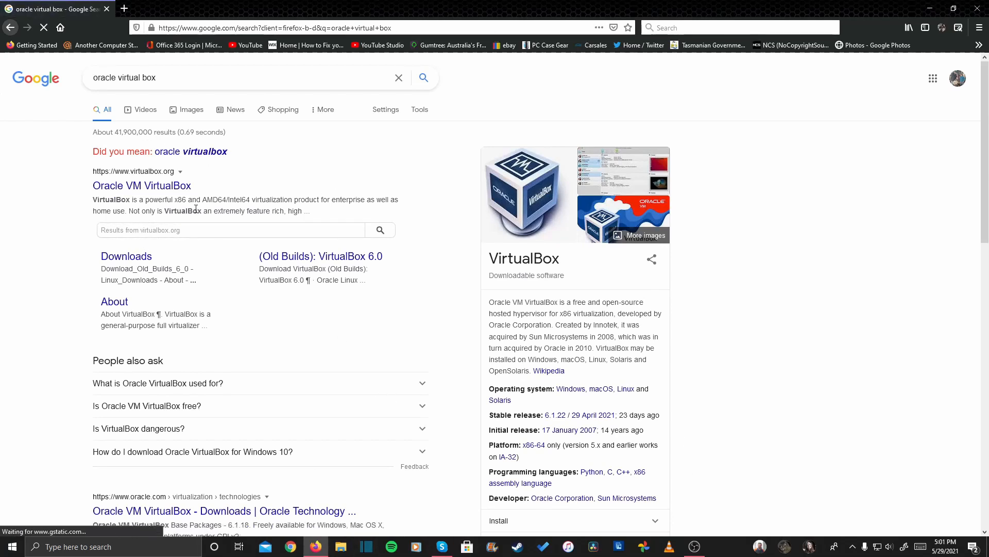
left_click(135, 187)
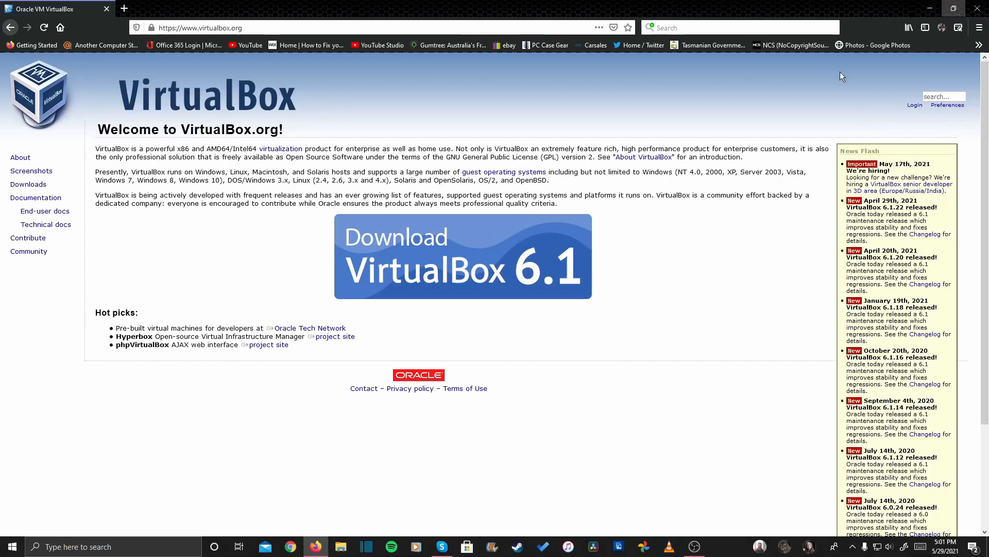
left_click(978, 8)
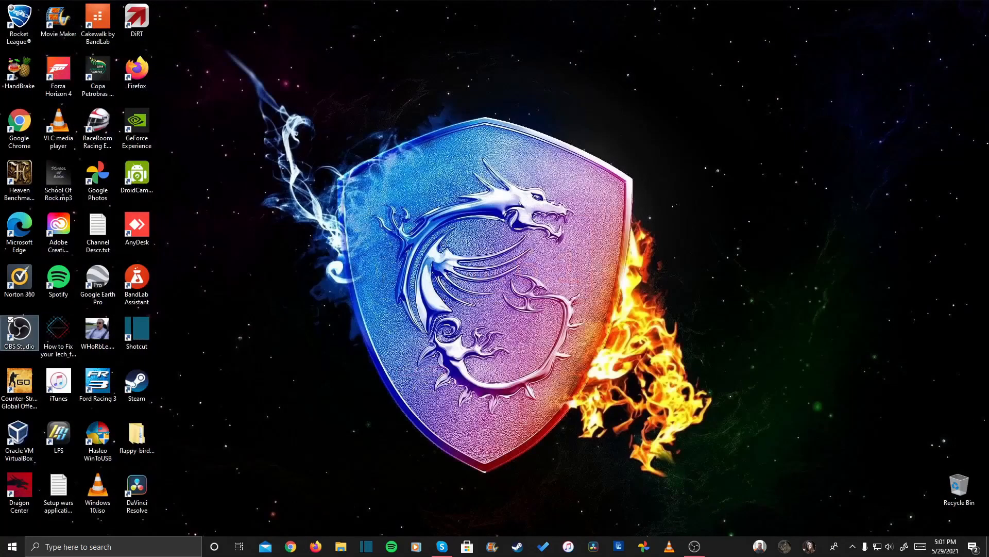
Launch Oracle VM VirtualBox from the desktop and dismiss the new-version notice
left_click(16, 436)
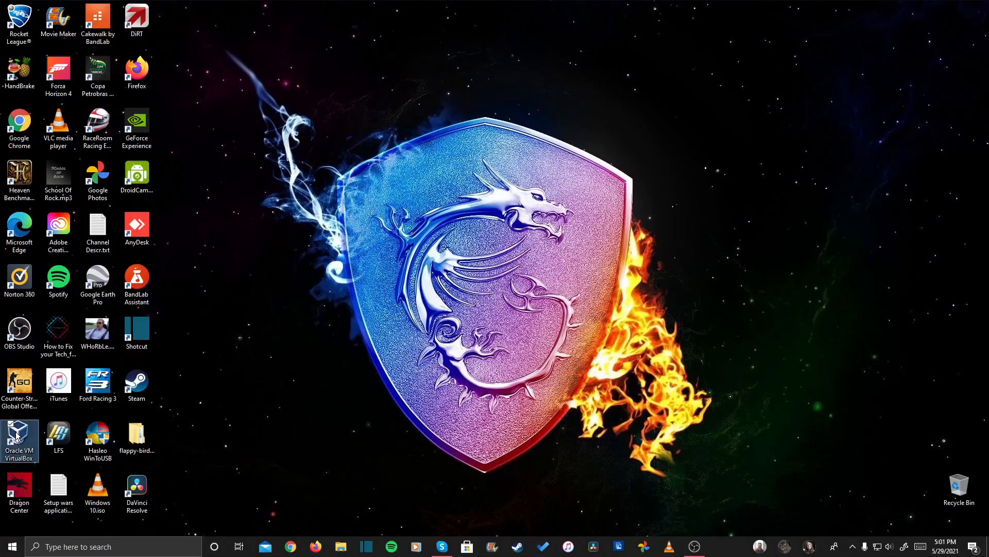
double_click(16, 435)
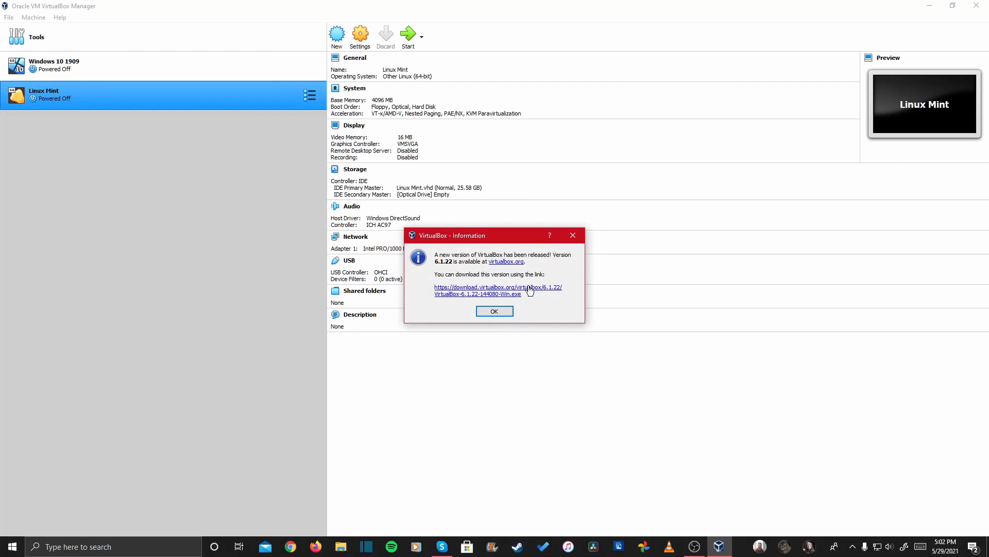
left_click(573, 235)
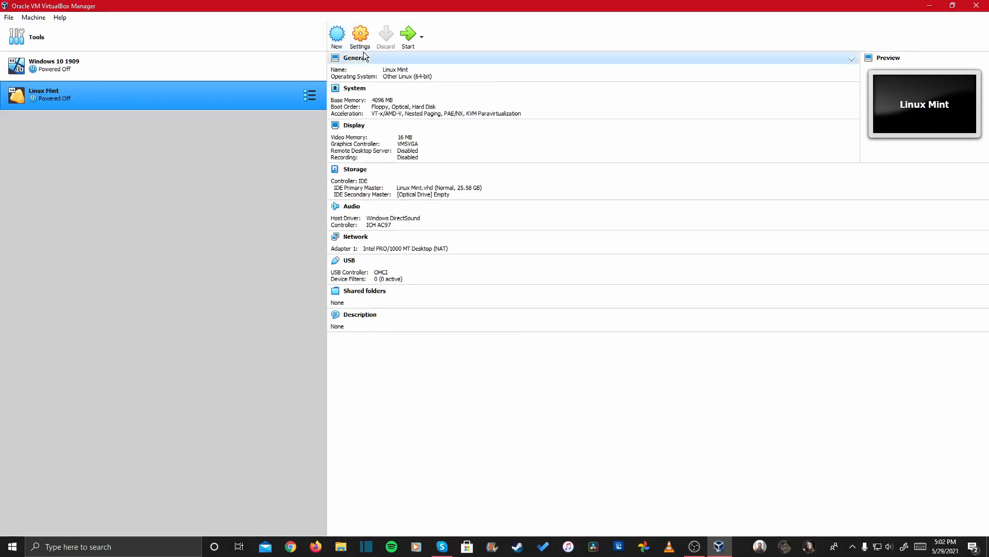
Start creating a new Microsoft Windows virtual machine with Windows 10 (64-bit) as its version
left_click(341, 37)
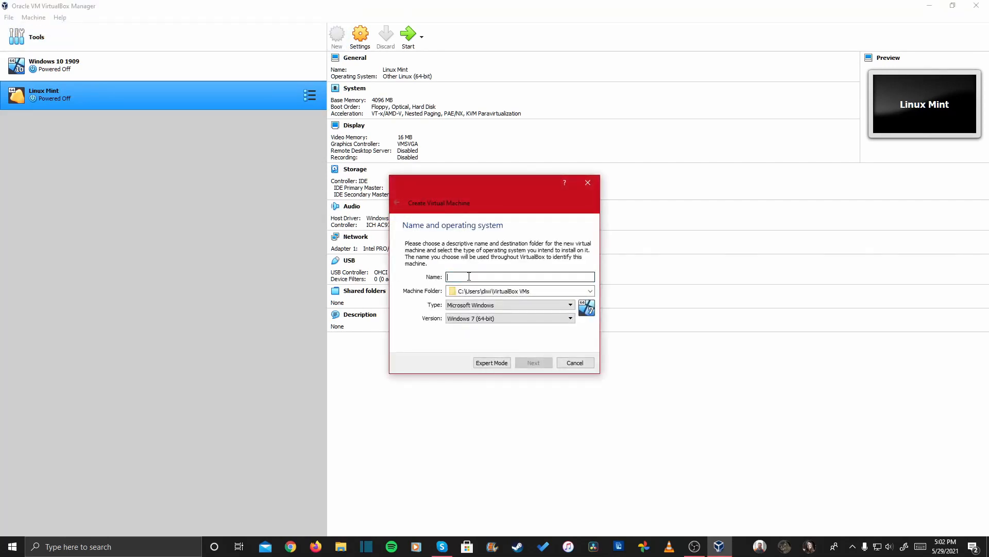
left_click(477, 317)
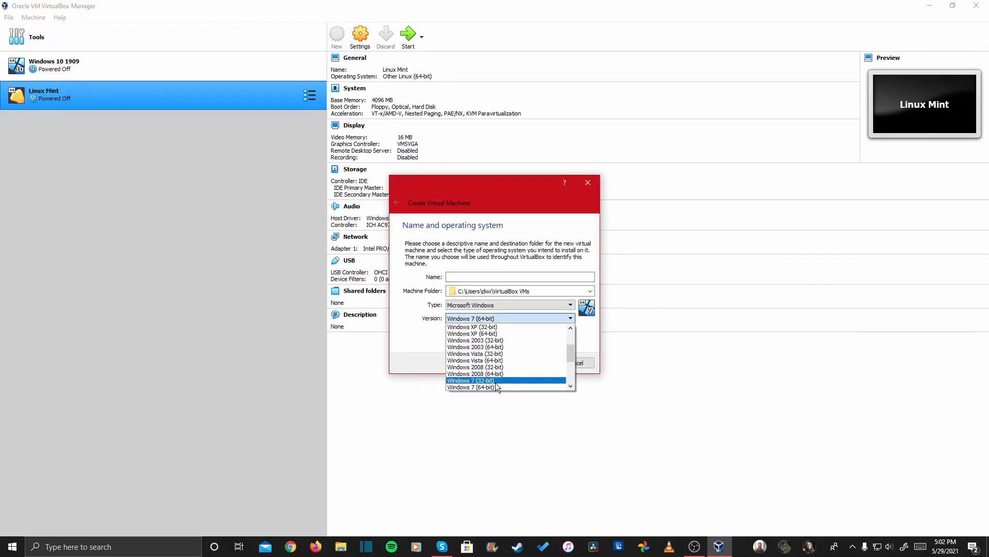
scroll(505, 371, "down", 4)
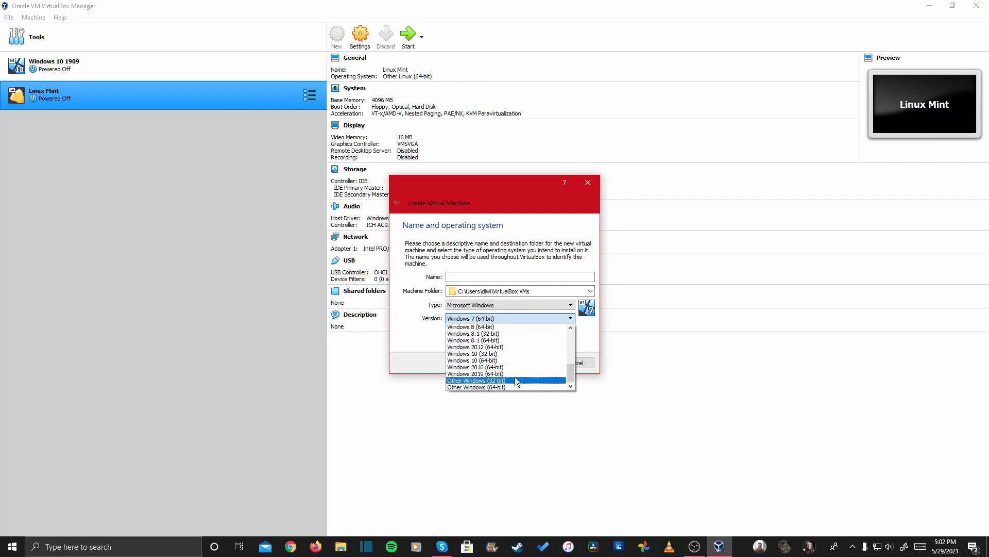
left_click(506, 359)
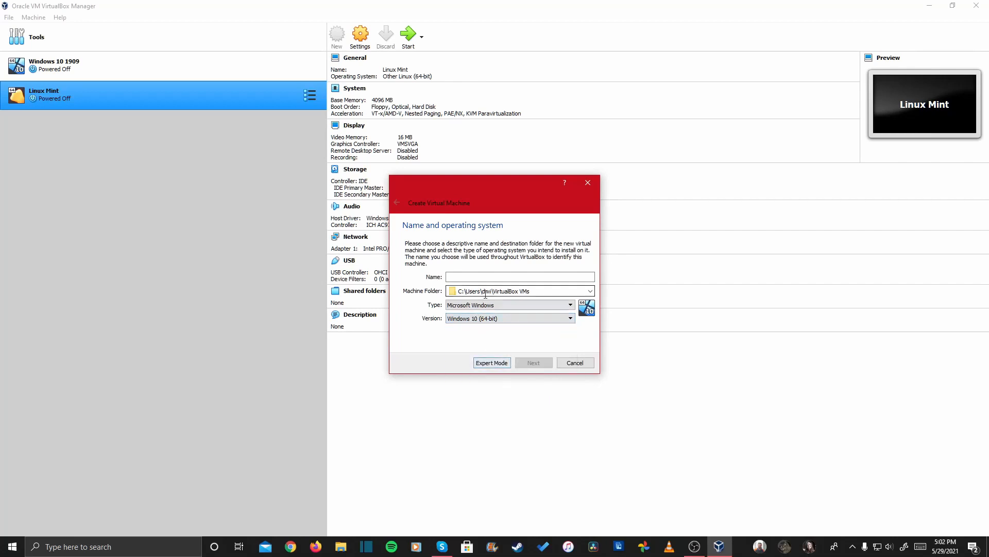
scroll(492, 319, "up", 2)
left_click(481, 292)
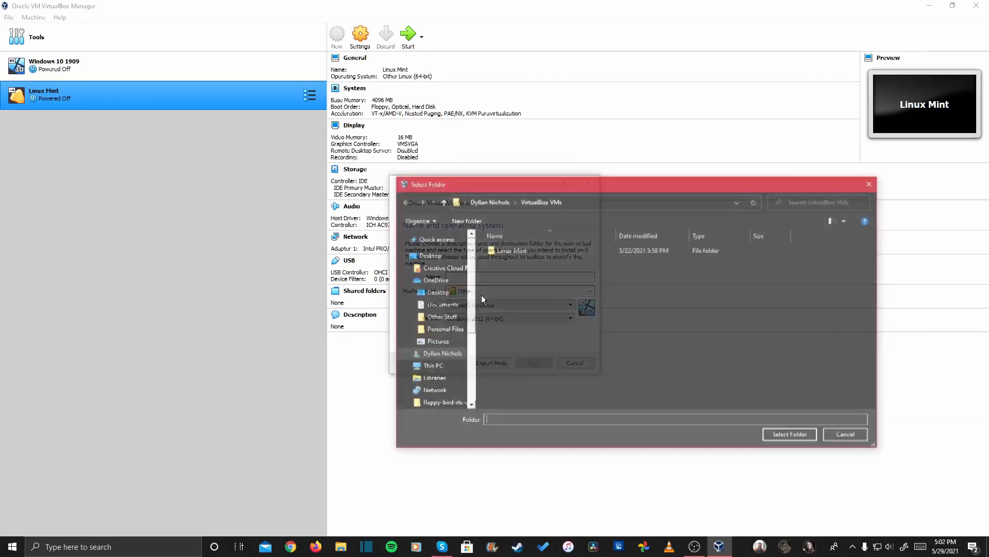
left_click(843, 438)
left_click(498, 318)
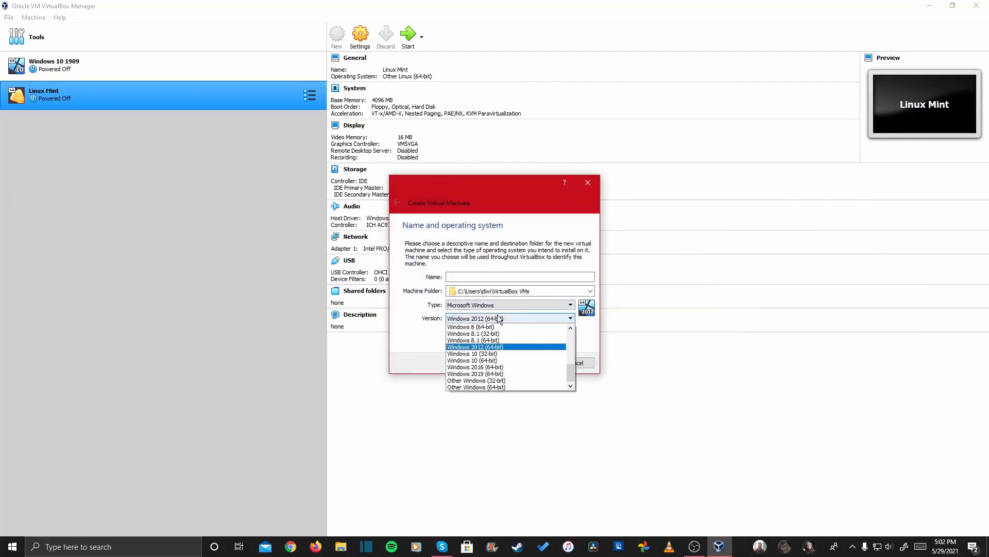
left_click(493, 360)
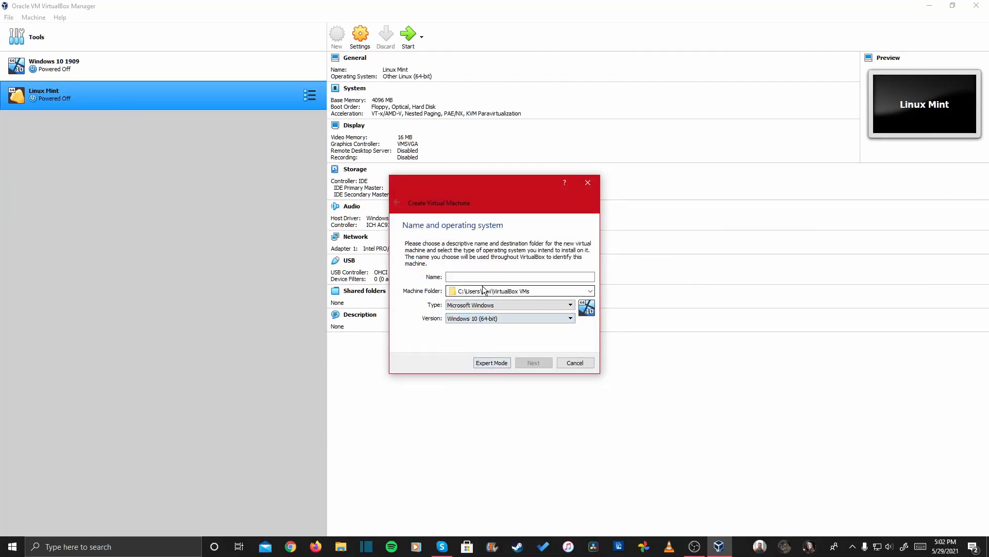
Name the new virtual machine "Windows 10" and continue to its memory size
left_click(480, 276)
type("Wind")
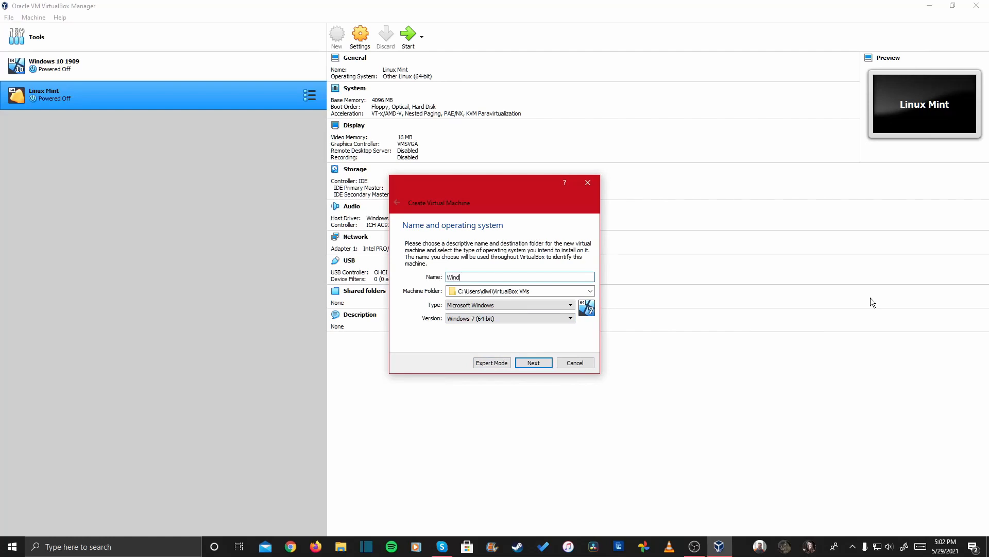
type("ows 10")
left_click(528, 363)
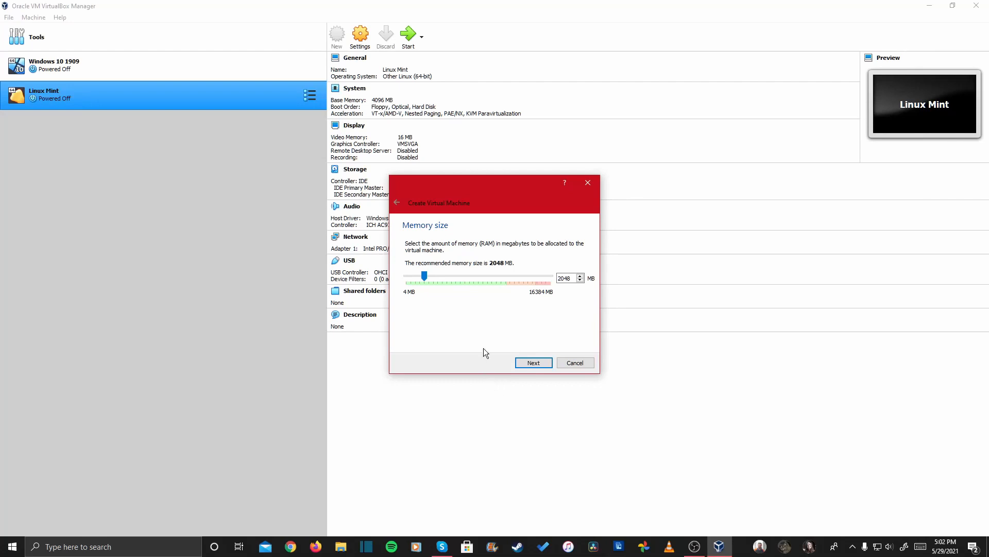
Allocate 4096 MB of memory to the virtual machine and continue to the hard disk options
left_click_drag(424, 277, 411, 283)
left_click_drag(411, 277, 445, 295)
left_click(534, 363)
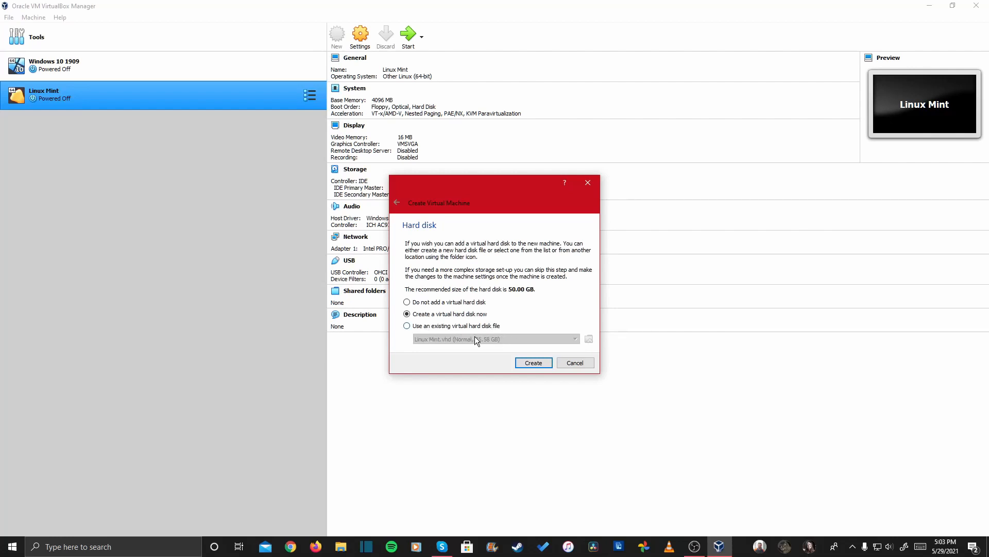
Choose to create a new virtual hard disk of type VHD (Virtual Hard Disk) with fixed-size storage
left_click(426, 327)
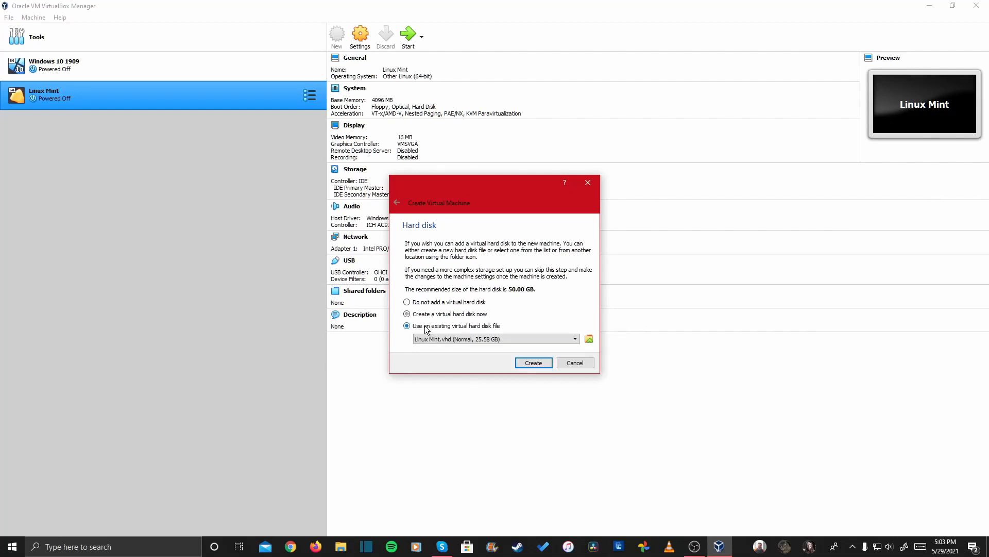
left_click(450, 314)
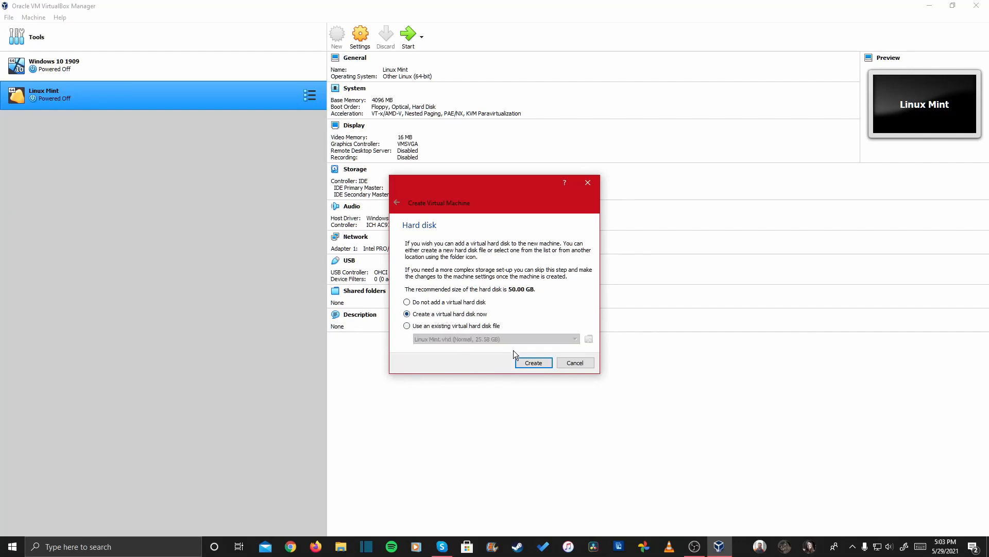
left_click(527, 365)
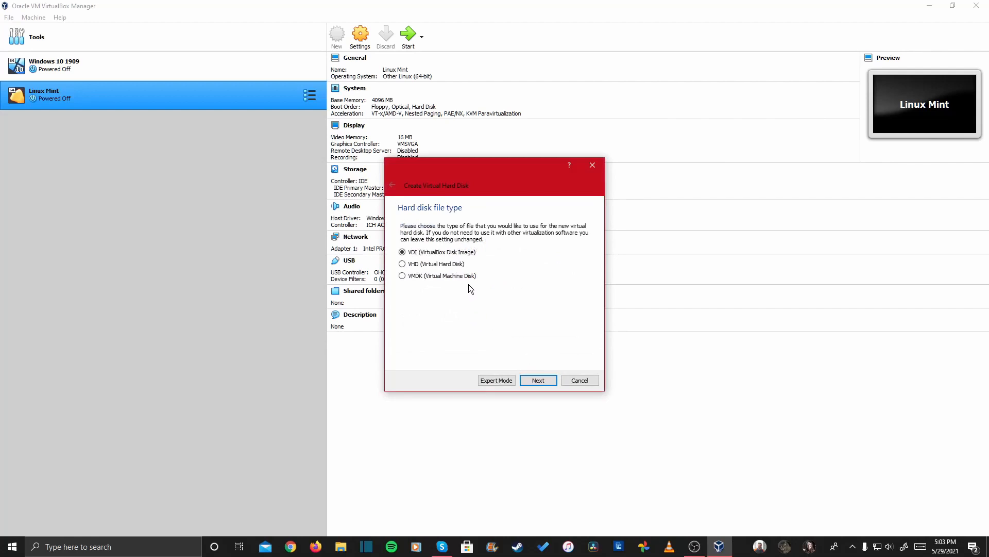
left_click(414, 264)
left_click(538, 381)
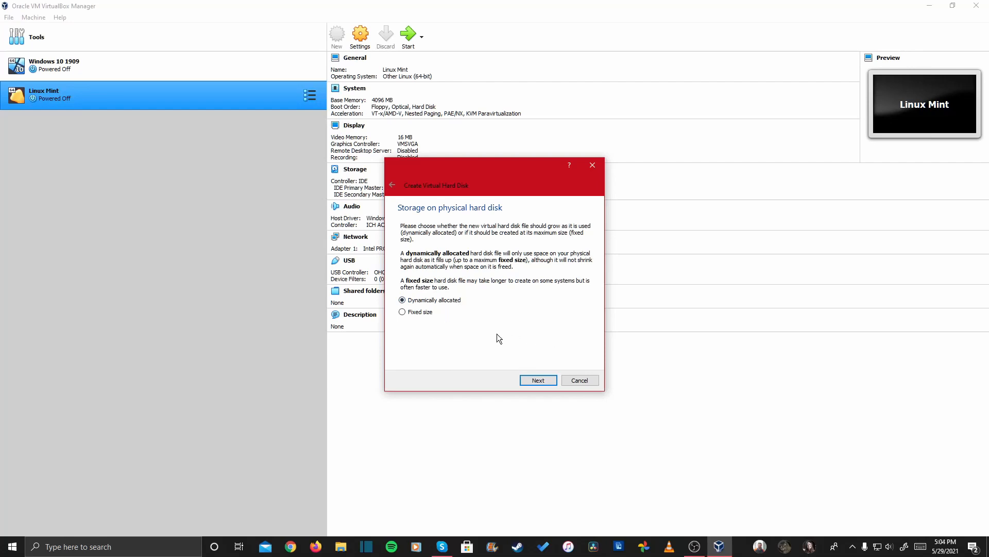
left_click(424, 316)
left_click(537, 379)
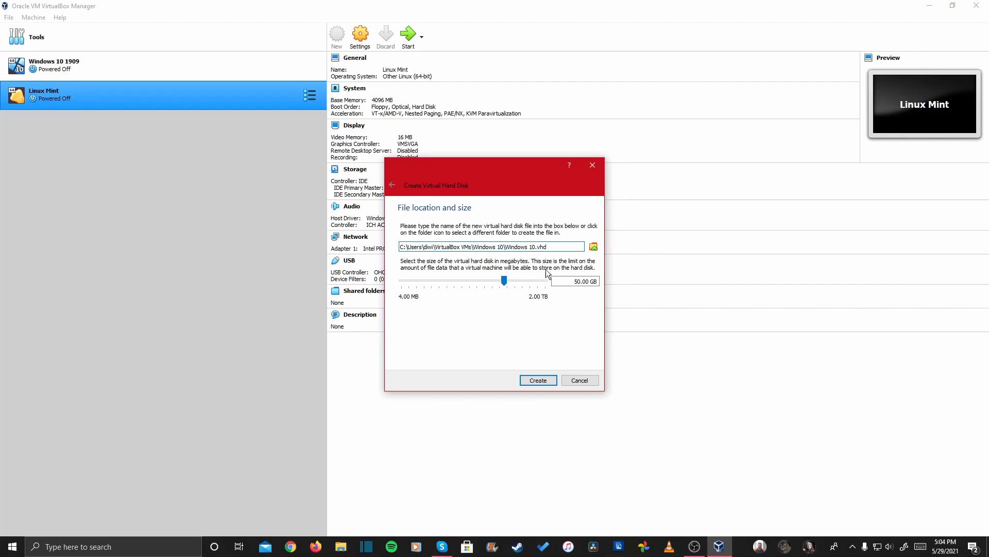
Set the virtual hard disk file's location to the VirtualBox VMs folder on drive D:, with the file name Windows 10.vhd
left_click(593, 247)
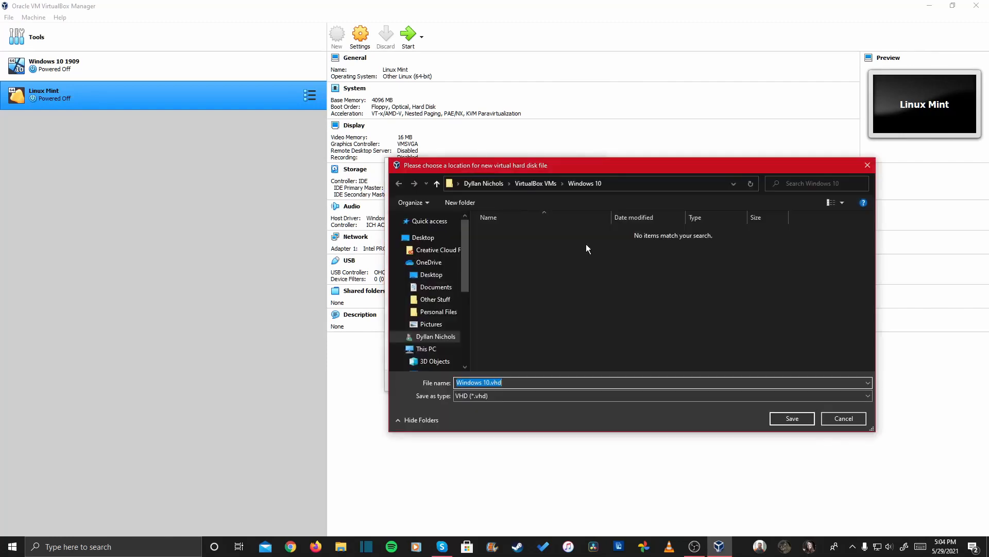
scroll(433, 320, "down", 2)
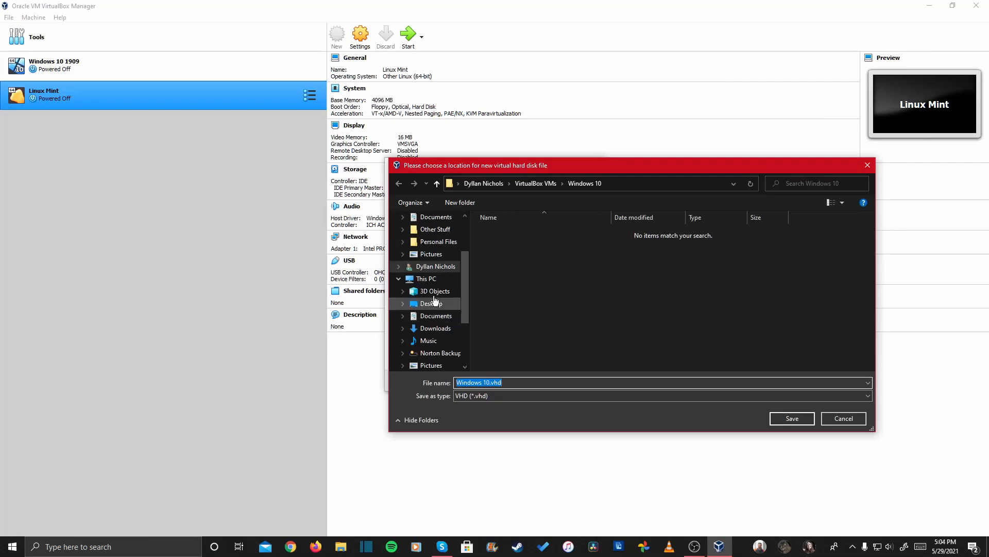
left_click(428, 278)
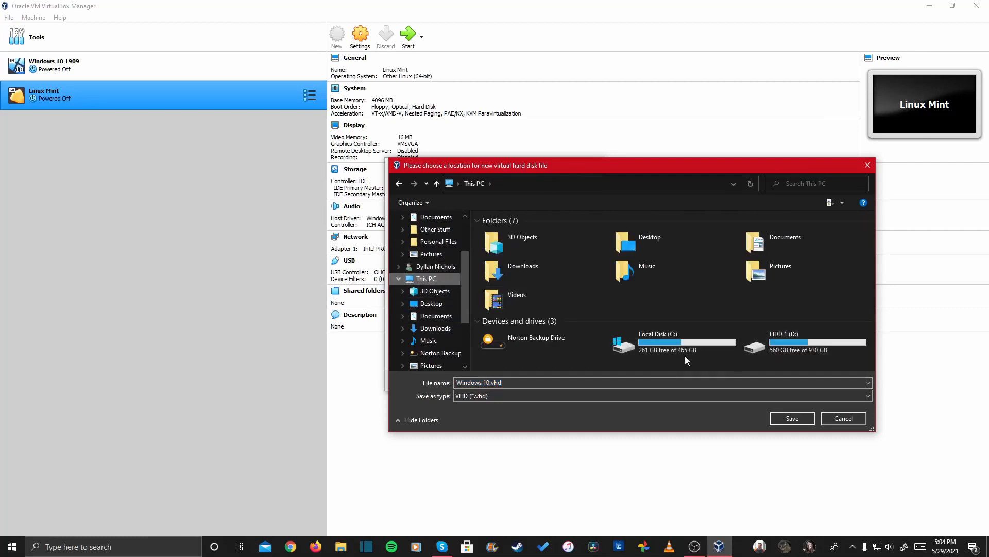
double_click(756, 344)
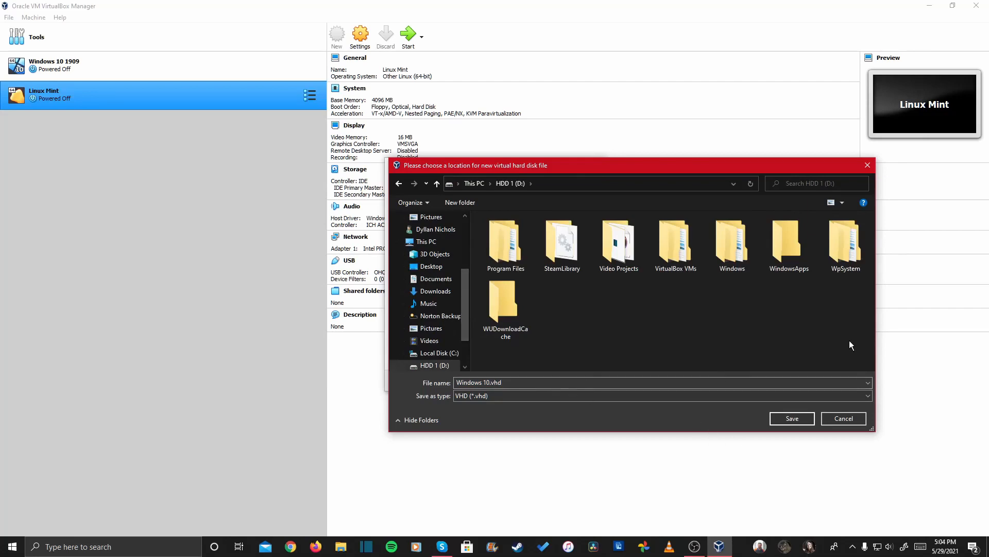
double_click(660, 249)
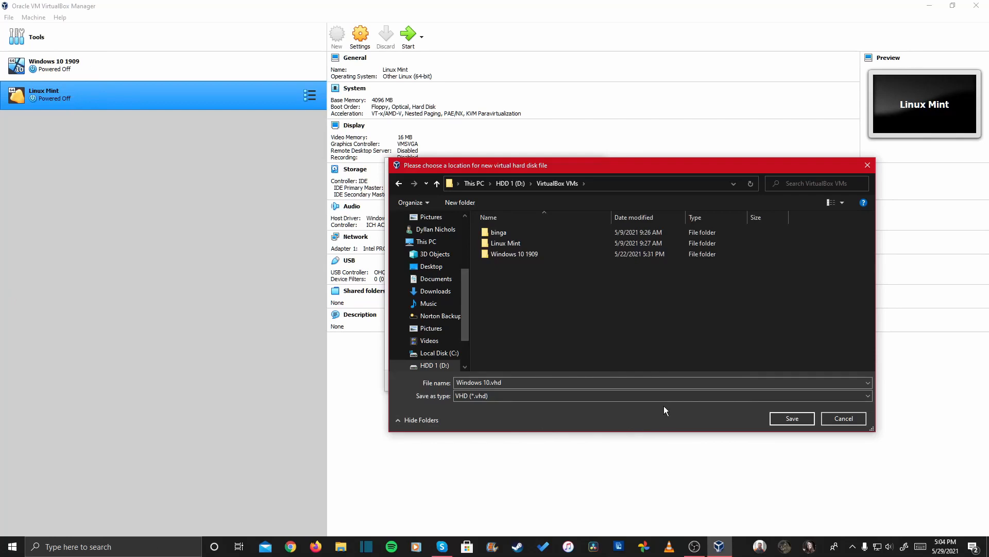
left_click(792, 422)
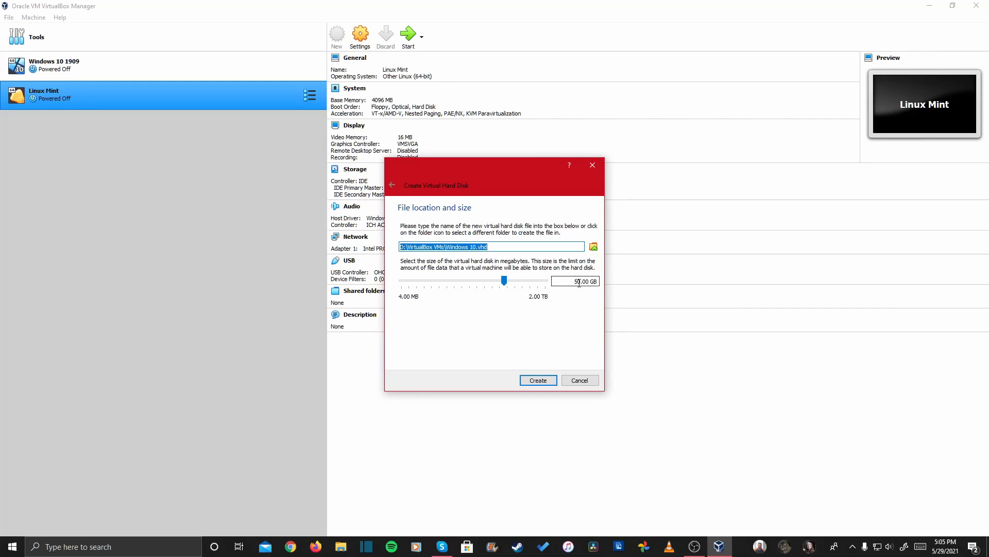
Set the virtual hard disk's size to 38.77 GB and create it
left_click_drag(504, 281, 500, 307)
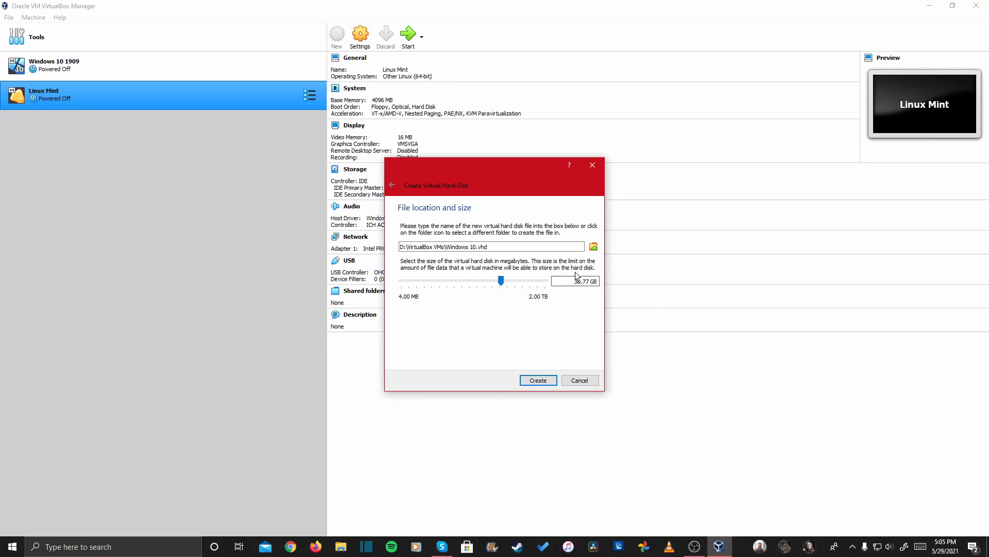
left_click(539, 380)
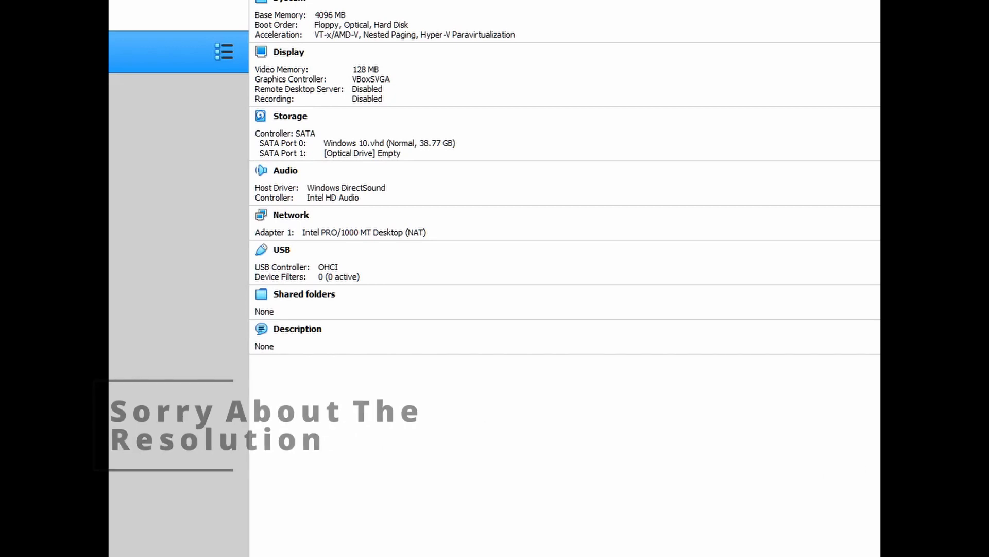
Set the number of processors to 2 in the Windows 10 virtual machine's system settings
left_click(420, 1)
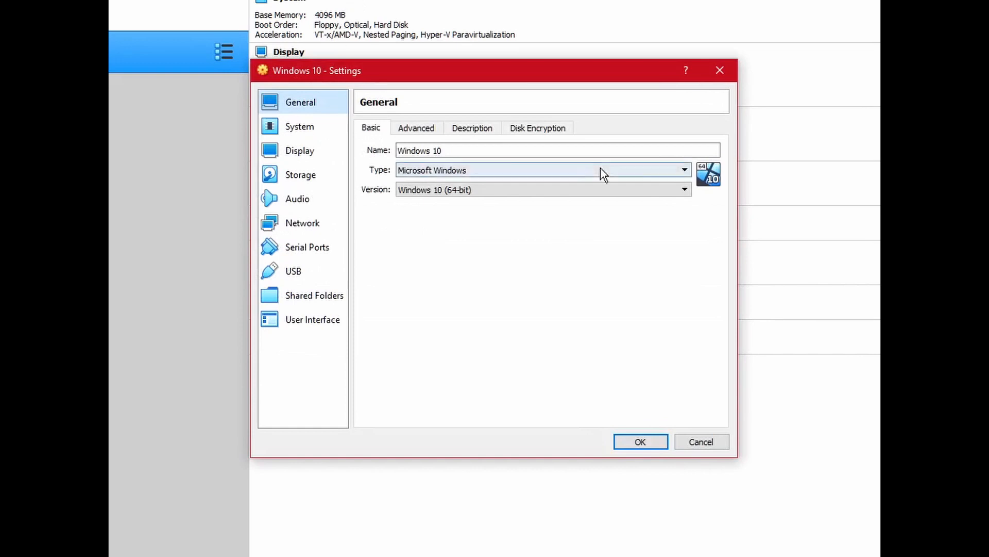
left_click(305, 136)
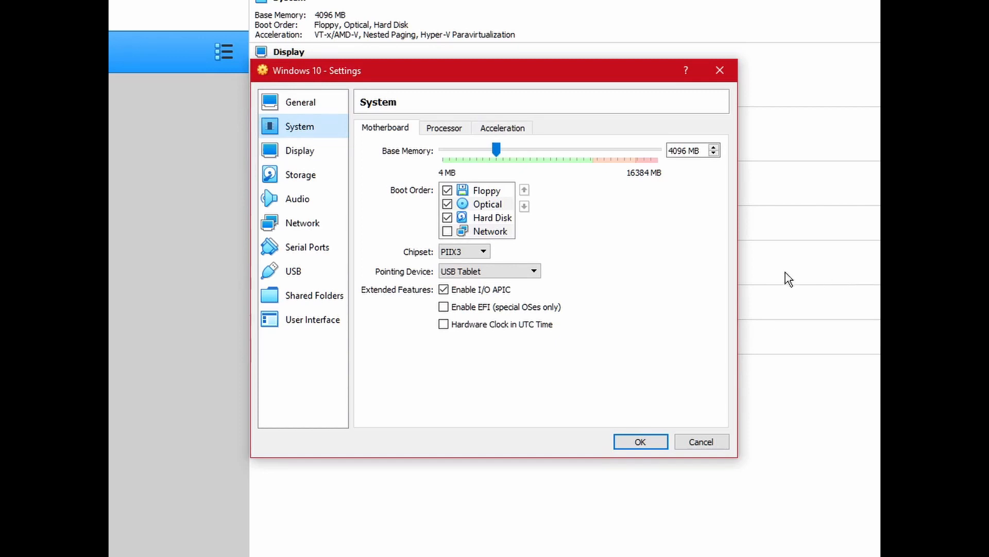
left_click(444, 129)
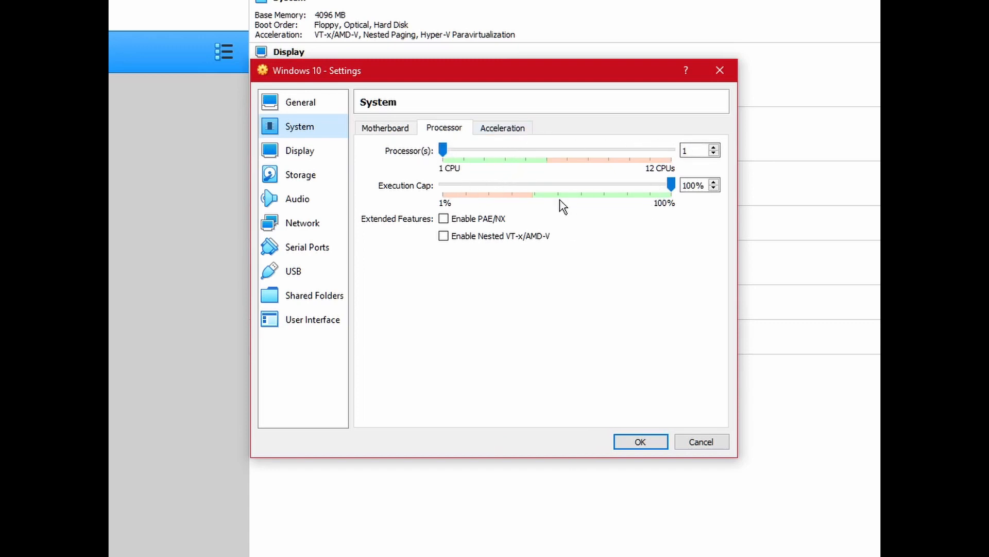
left_click(450, 150)
left_click_drag(449, 149, 463, 150)
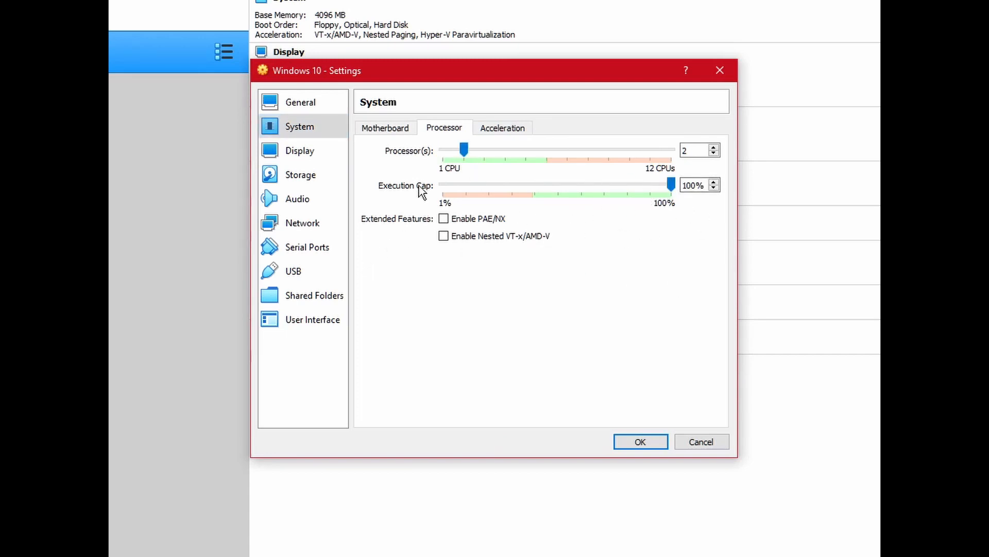
Review the virtual machine's acceleration, display, storage, audio, network, serial port, USB, shared folder and user interface settings
left_click(492, 131)
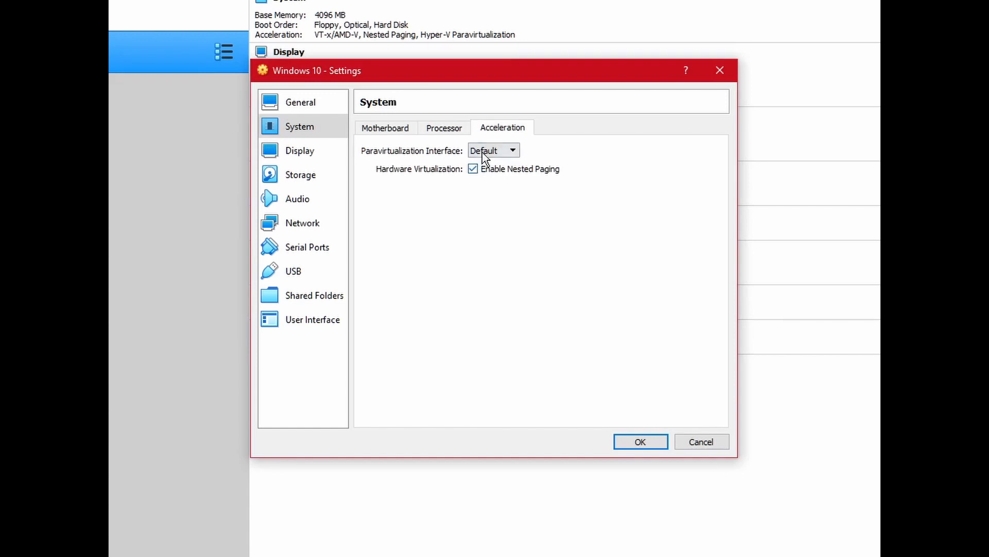
left_click(295, 153)
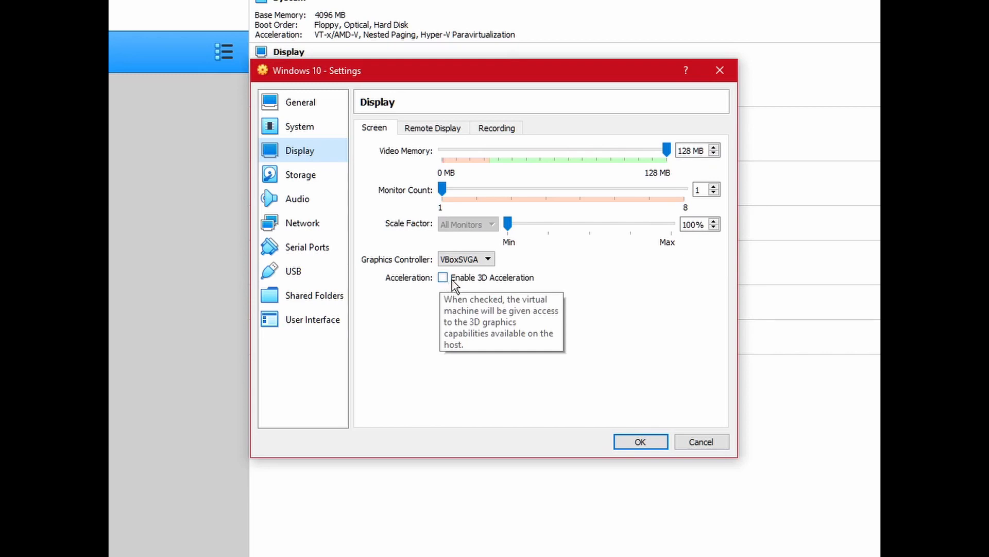
left_click(465, 259)
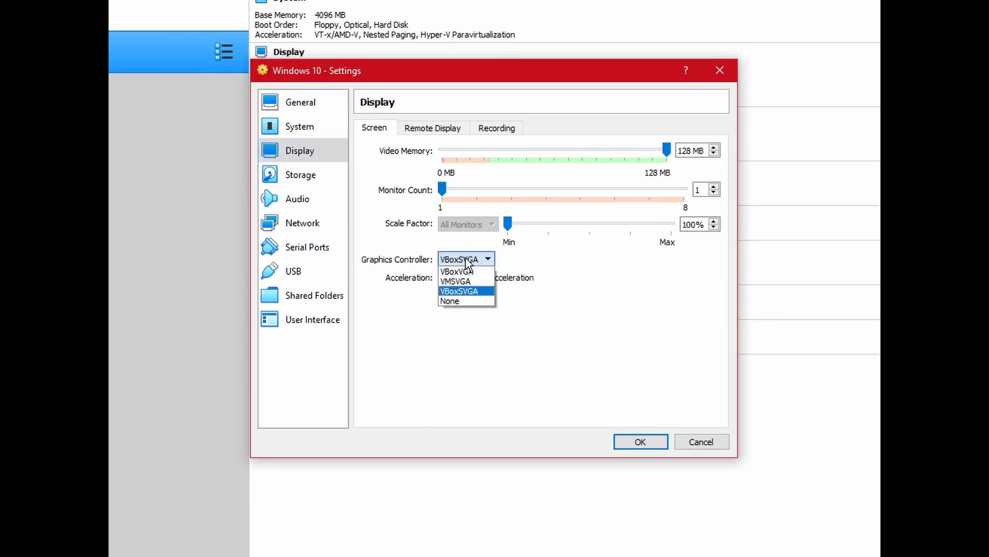
left_click(466, 261)
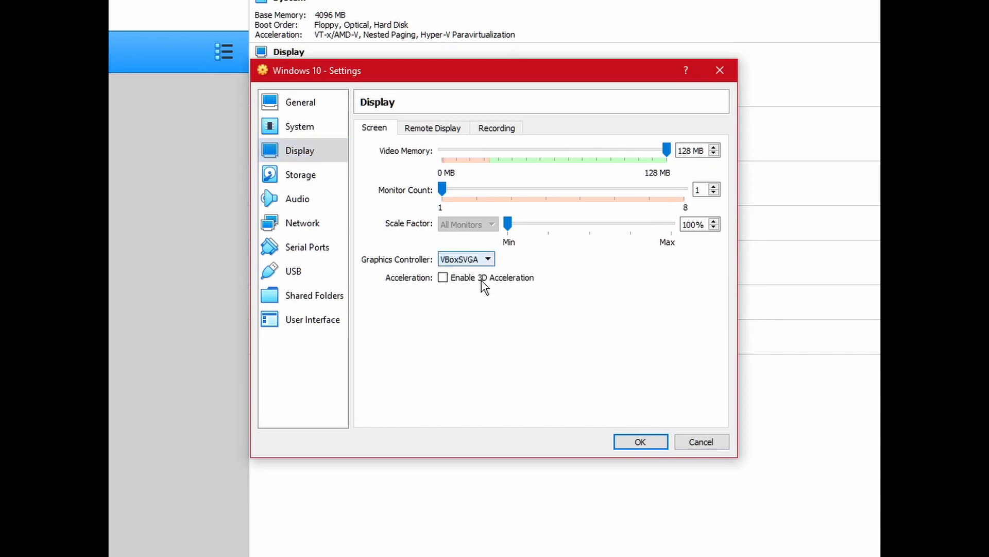
left_click(323, 176)
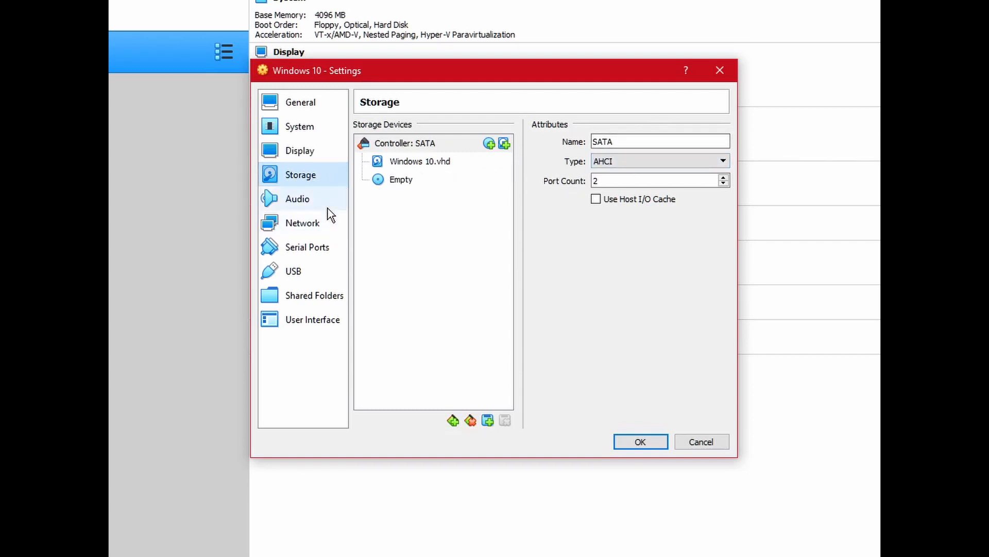
left_click(313, 208)
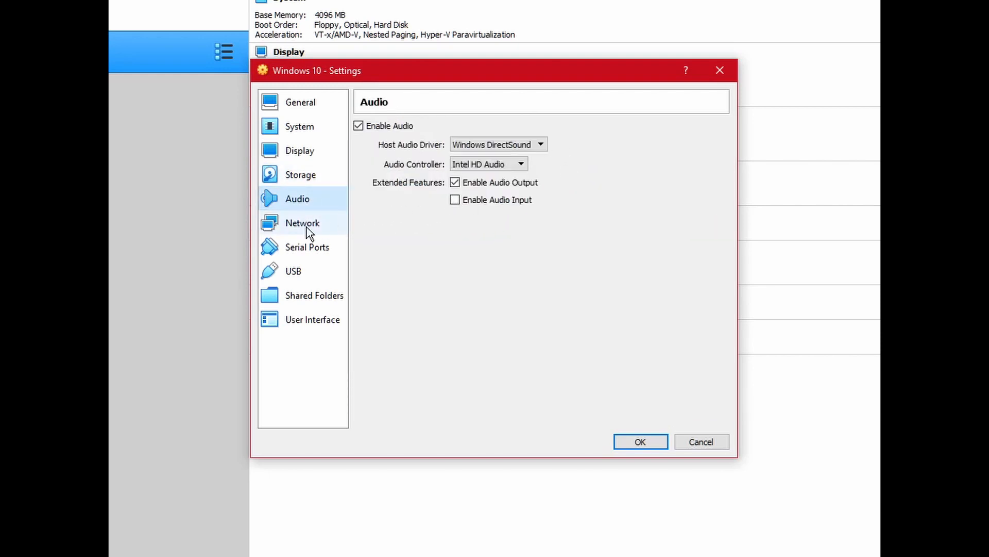
left_click(489, 162)
left_click(490, 163)
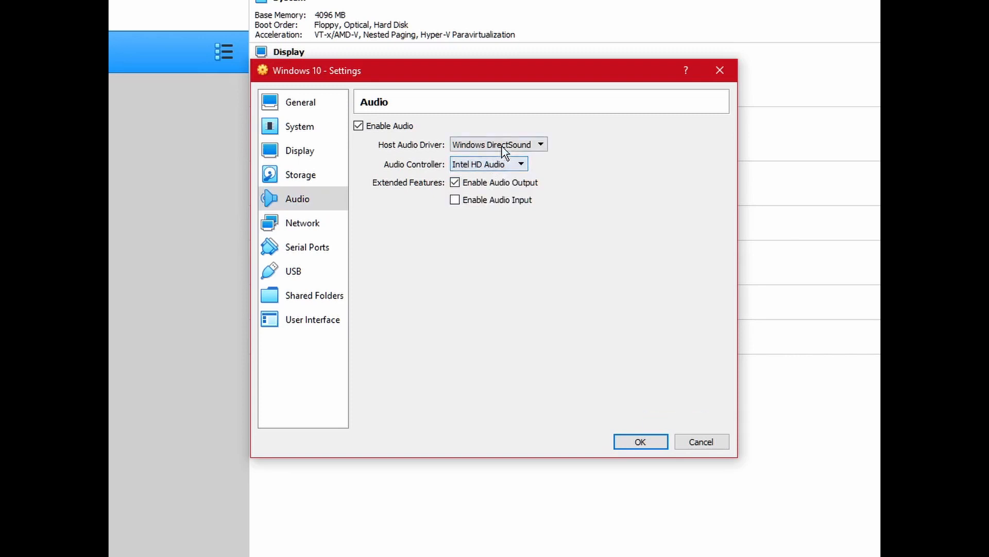
left_click(503, 146)
left_click(503, 146)
left_click(333, 217)
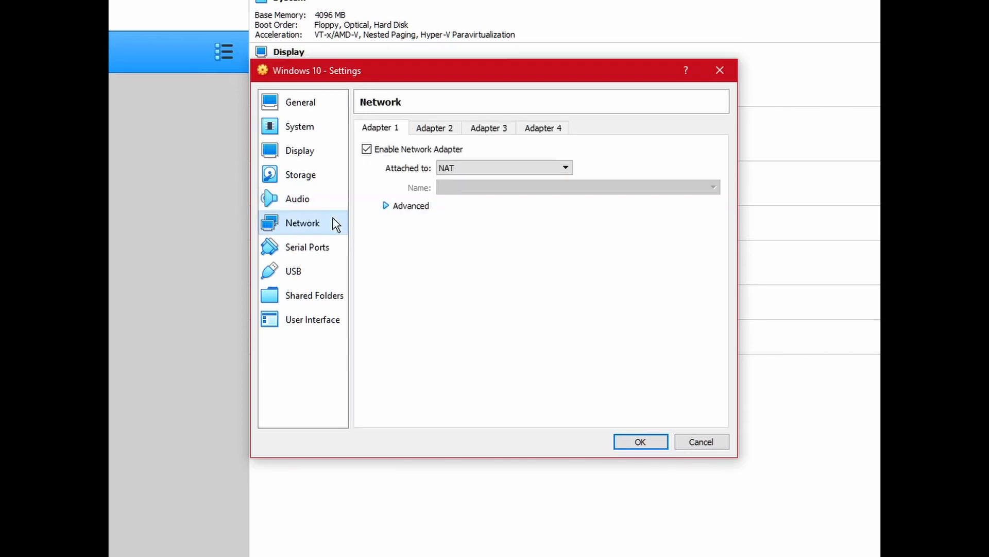
left_click(322, 252)
left_click(314, 269)
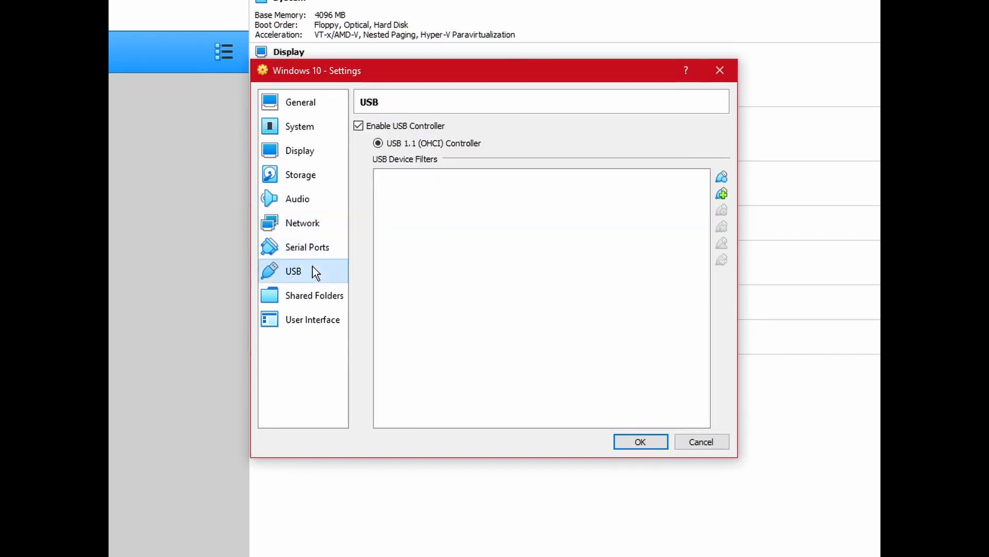
left_click(306, 301)
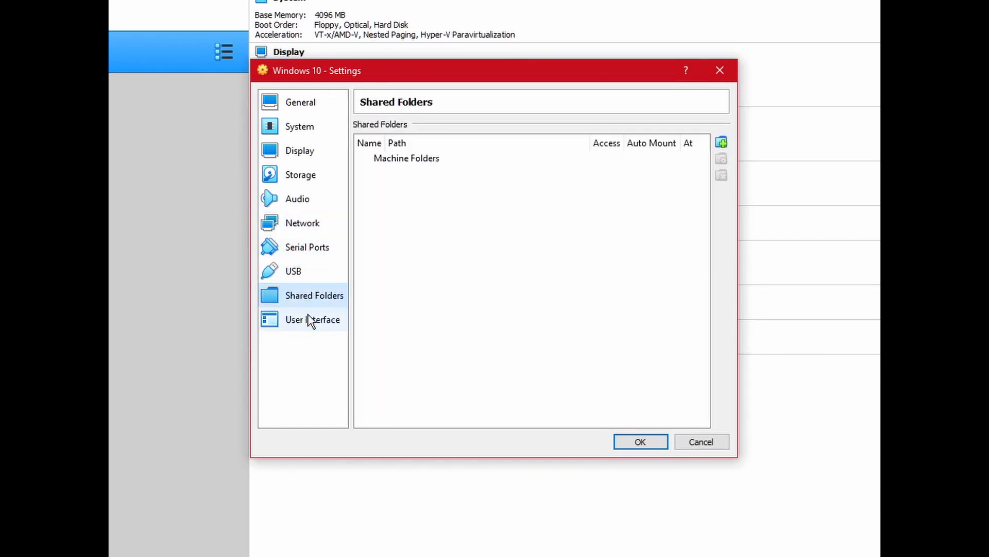
left_click(309, 318)
Save the settings and start the virtual machine in a maximized window with Windows 10.iso from the Desktop as start-up disk
left_click(641, 443)
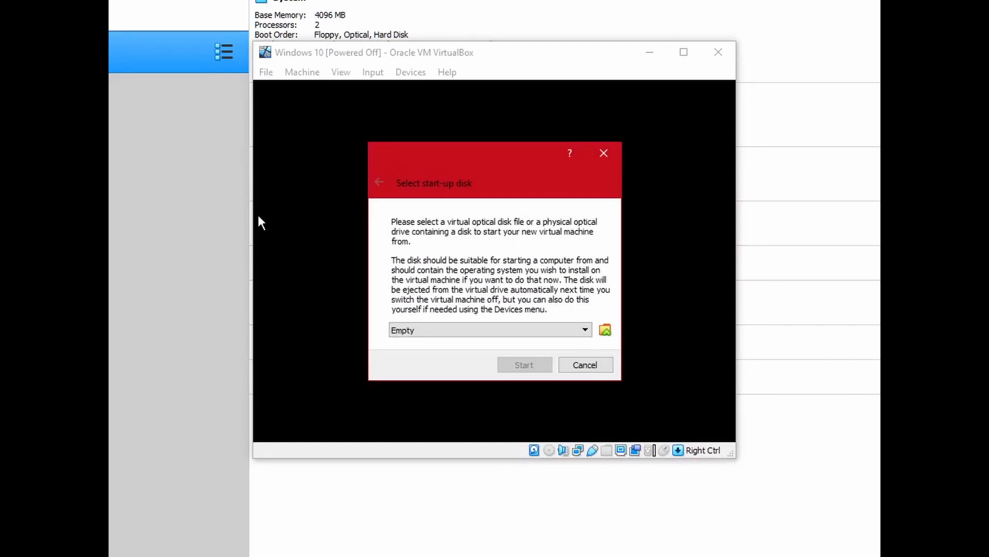
left_click(605, 330)
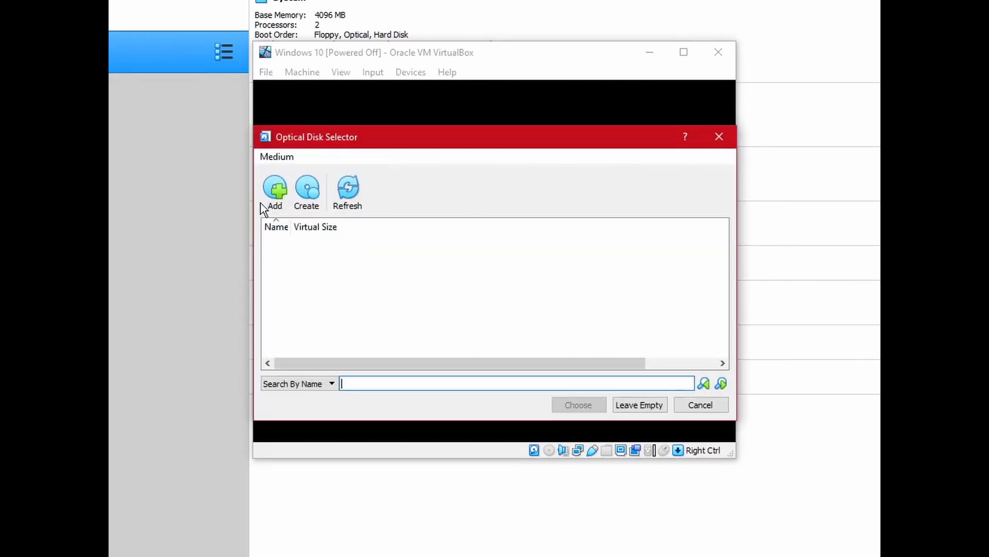
left_click(274, 194)
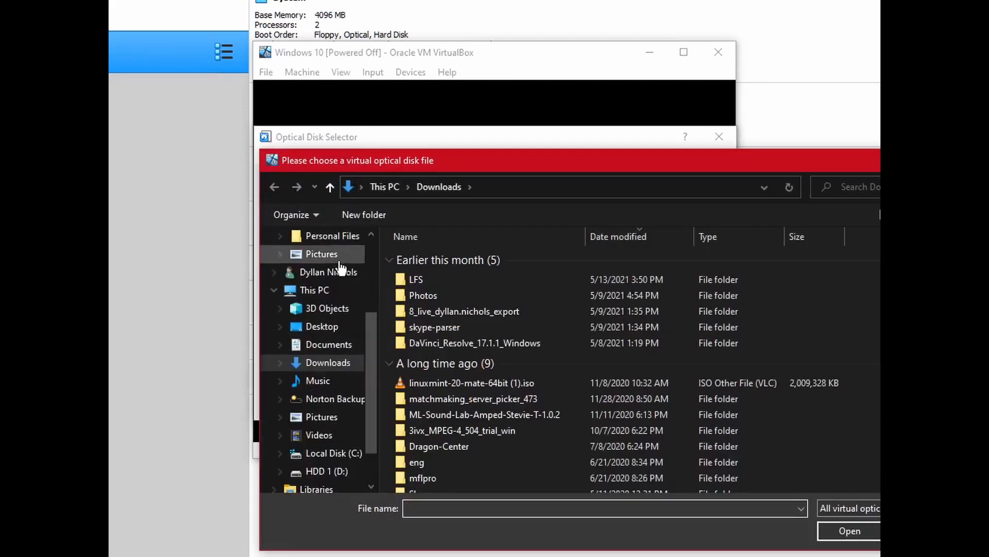
left_click(322, 326)
double_click(450, 340)
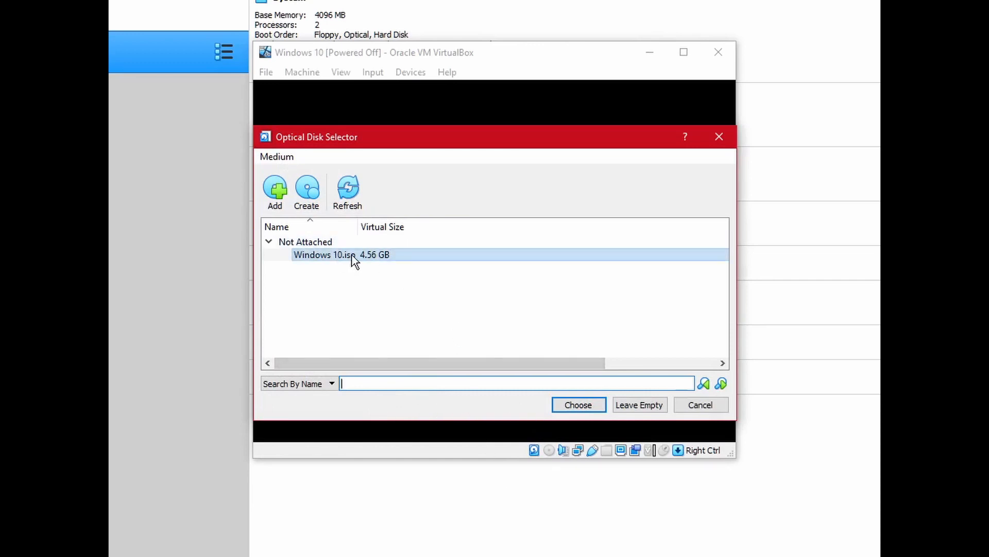
left_click(576, 405)
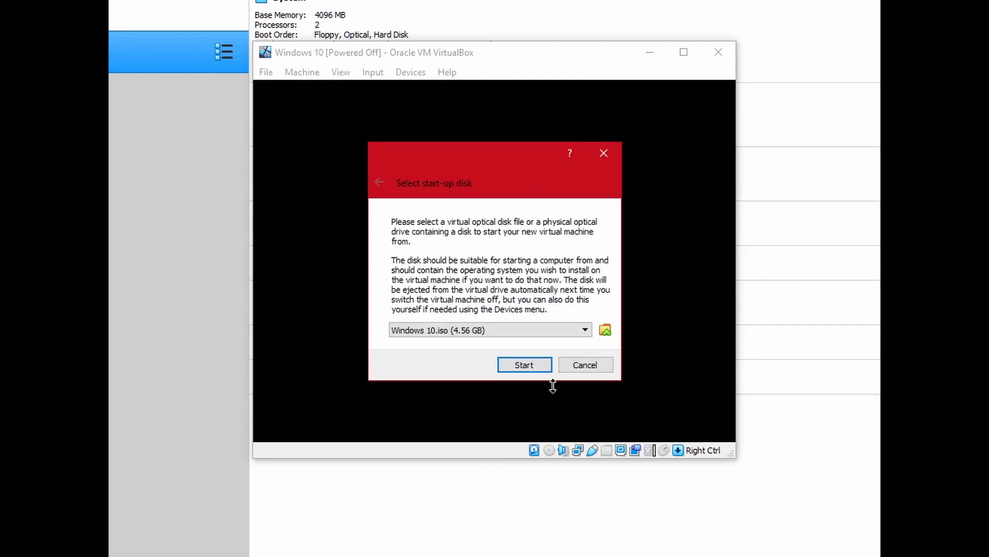
left_click(524, 366)
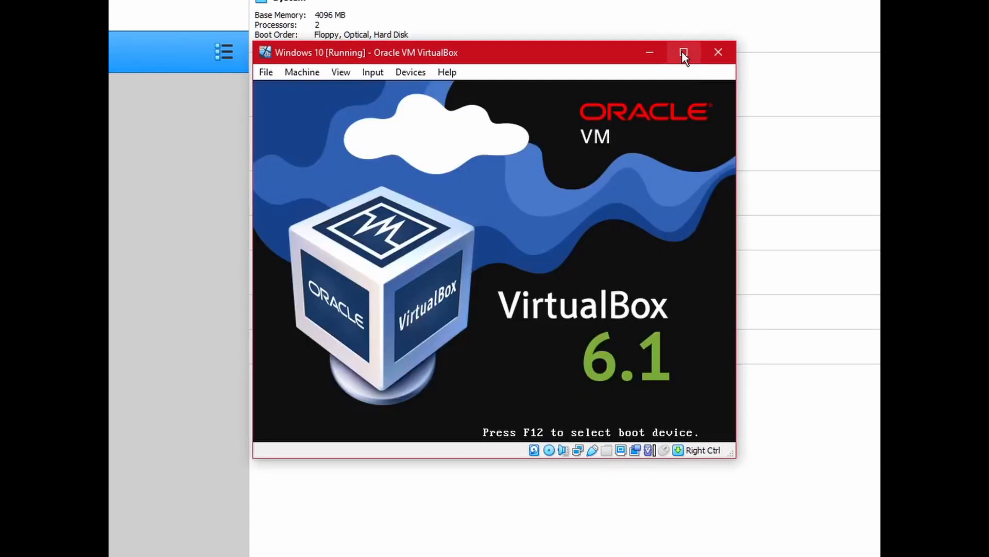
left_click(683, 52)
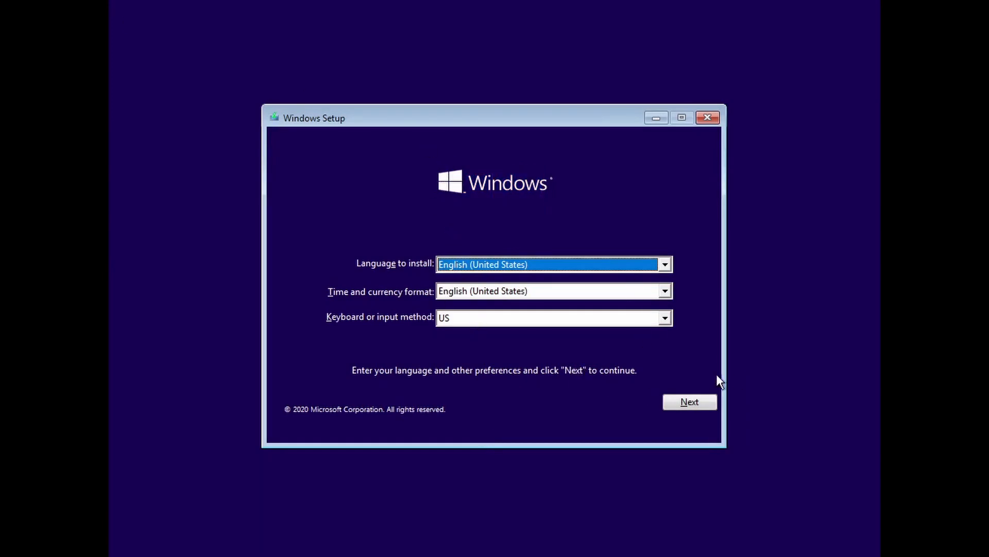
Start the Windows installation in English (United States) without a product key and choose the Windows 10 Home edition
left_click(690, 402)
left_click(493, 283)
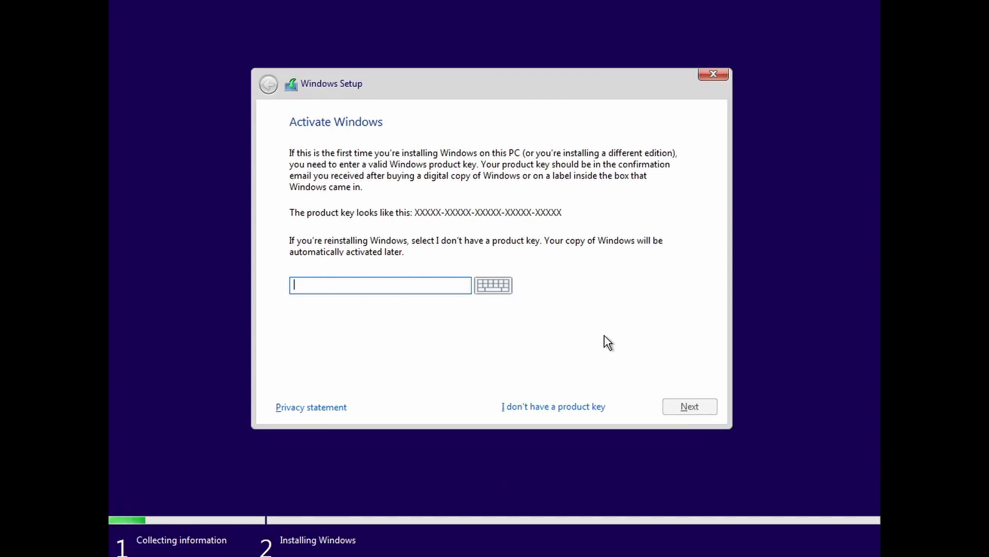
left_click(564, 406)
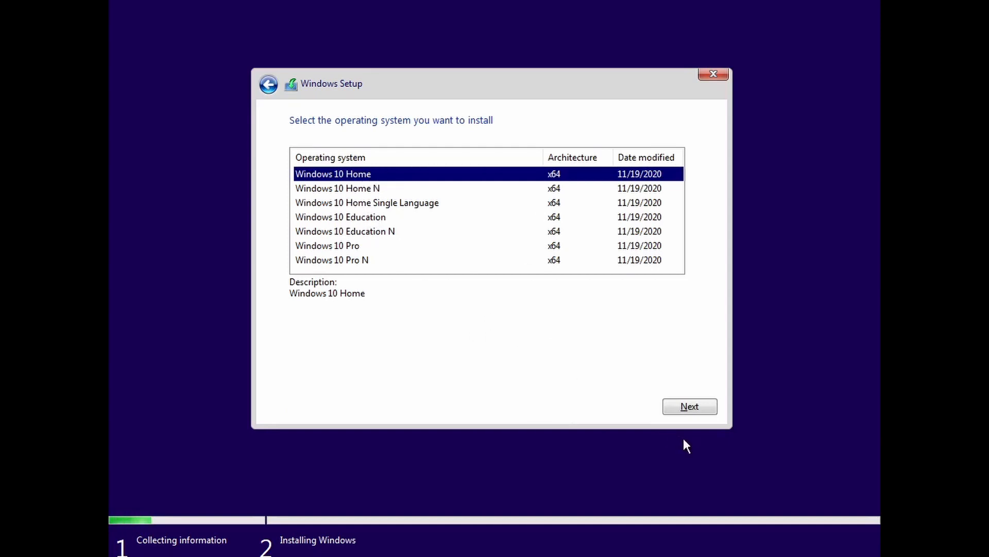
left_click(712, 405)
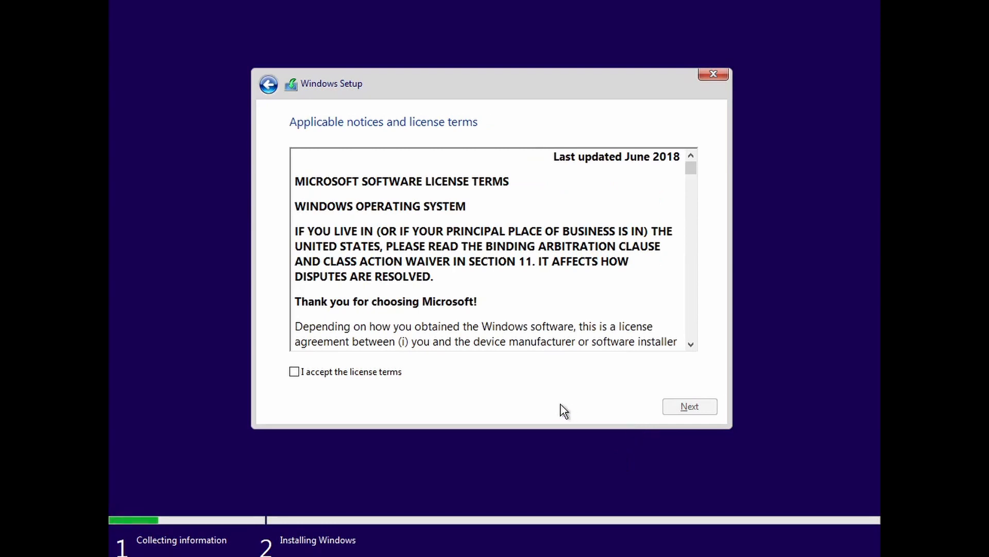
Accept the Windows license terms and choose the custom installation type
left_click(294, 371)
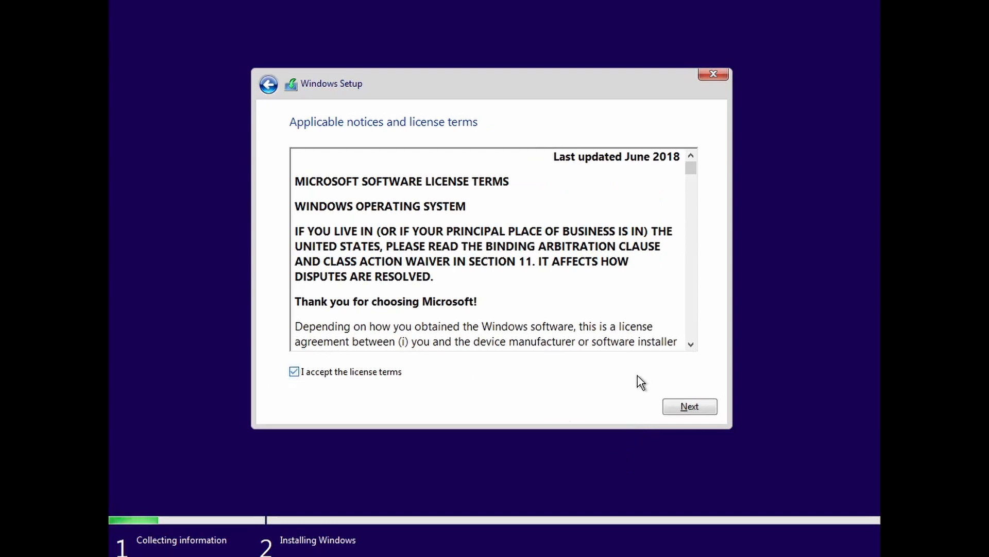
left_click(704, 409)
left_click(521, 296)
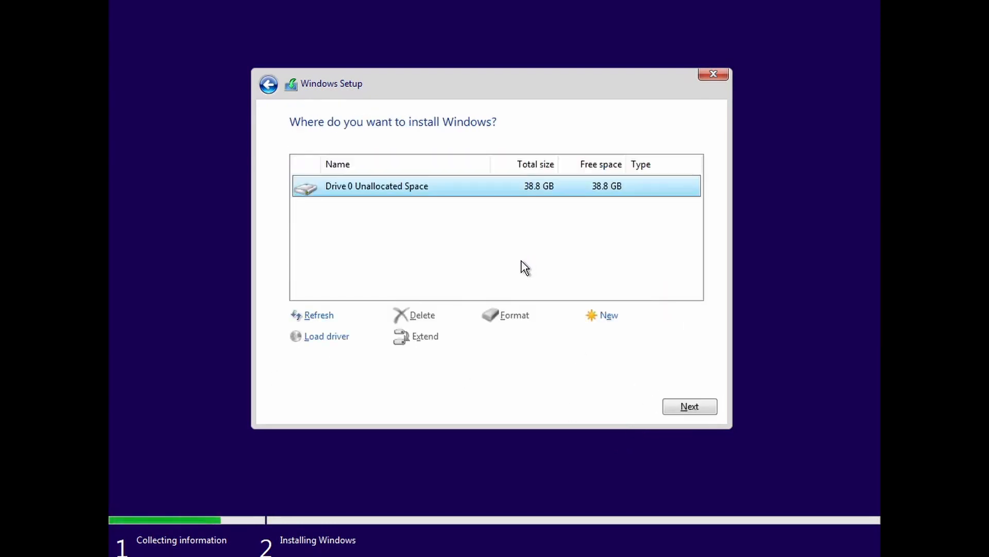
Create a 39697 MB partition from Drive 0's unallocated space, and install Windows on the primary partition, restarting to continue
left_click(602, 315)
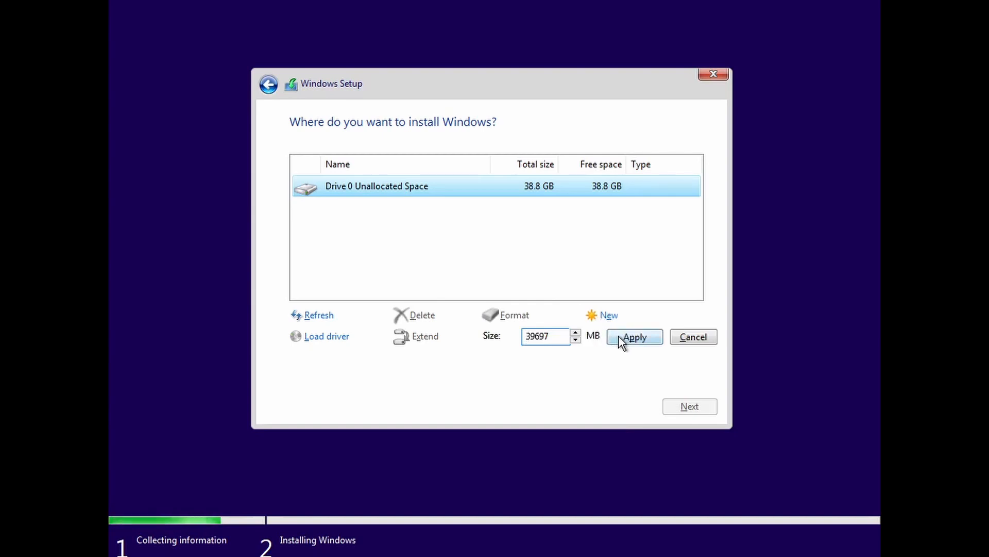
left_click(621, 336)
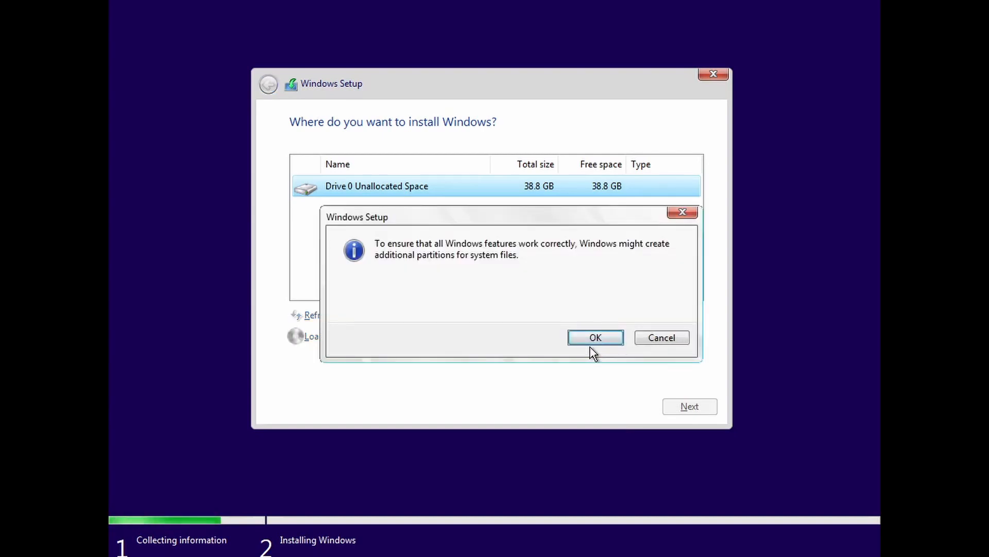
left_click(596, 338)
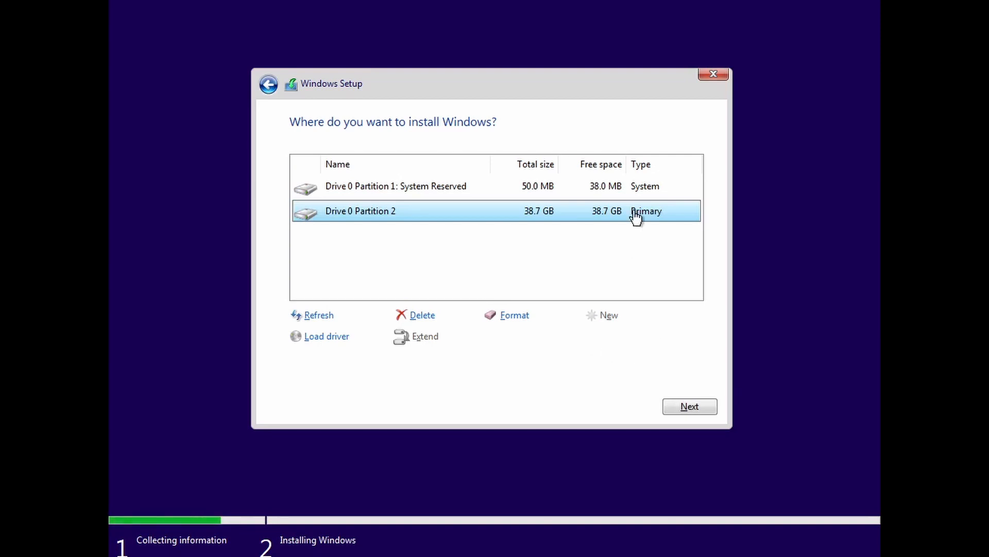
left_click(688, 406)
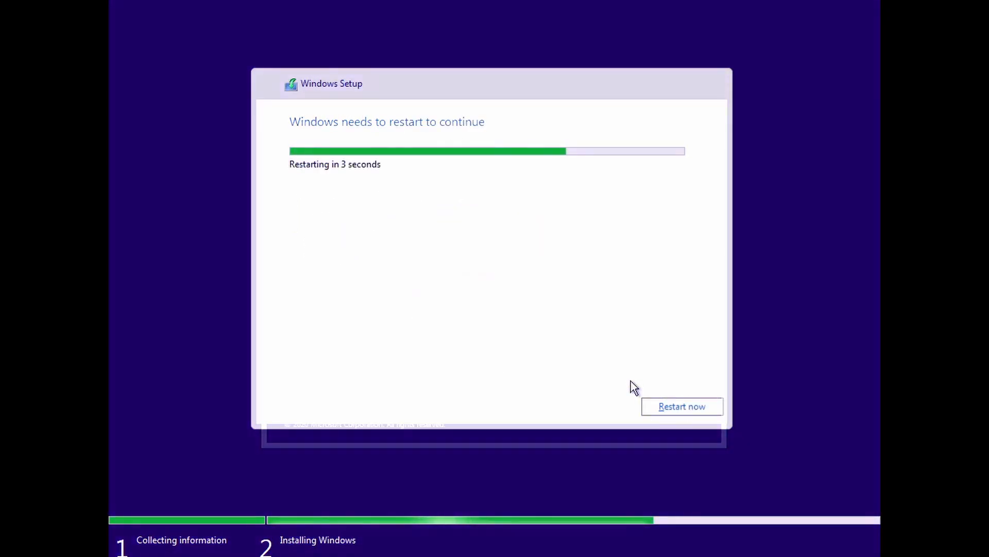
left_click(682, 412)
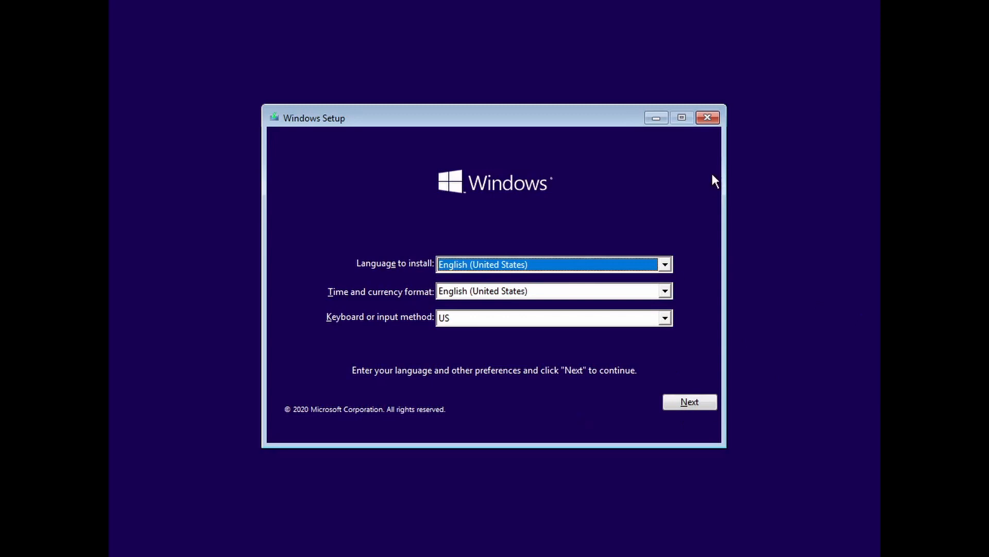
Leave the reopened Windows Setup through its computer repair options and continue booting into Windows 10
left_click(691, 408)
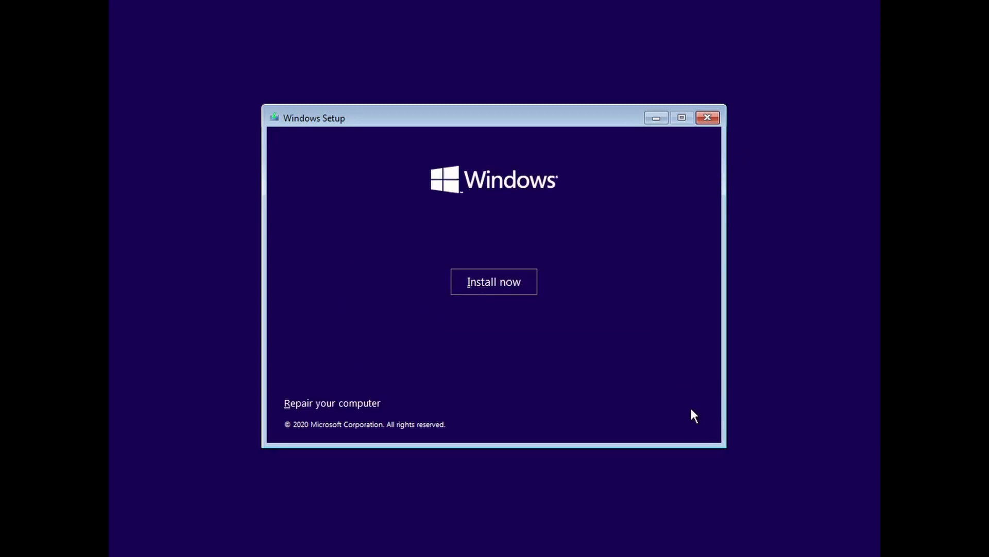
left_click(359, 410)
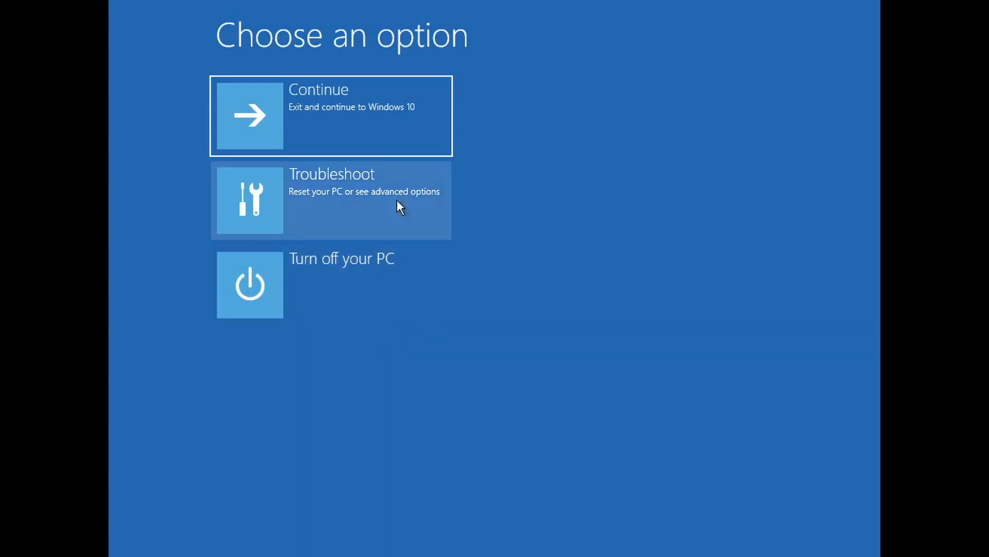
left_click(396, 106)
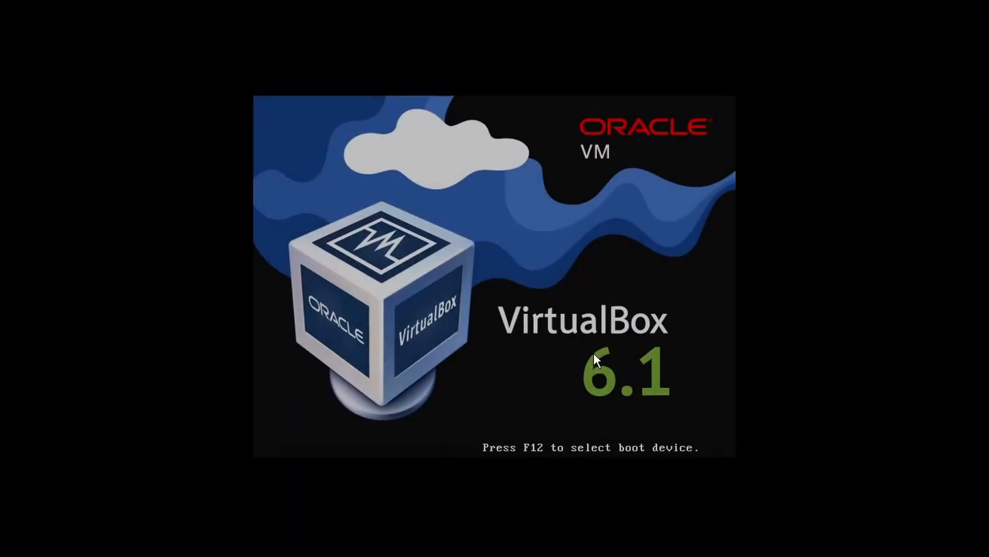
key("F12")
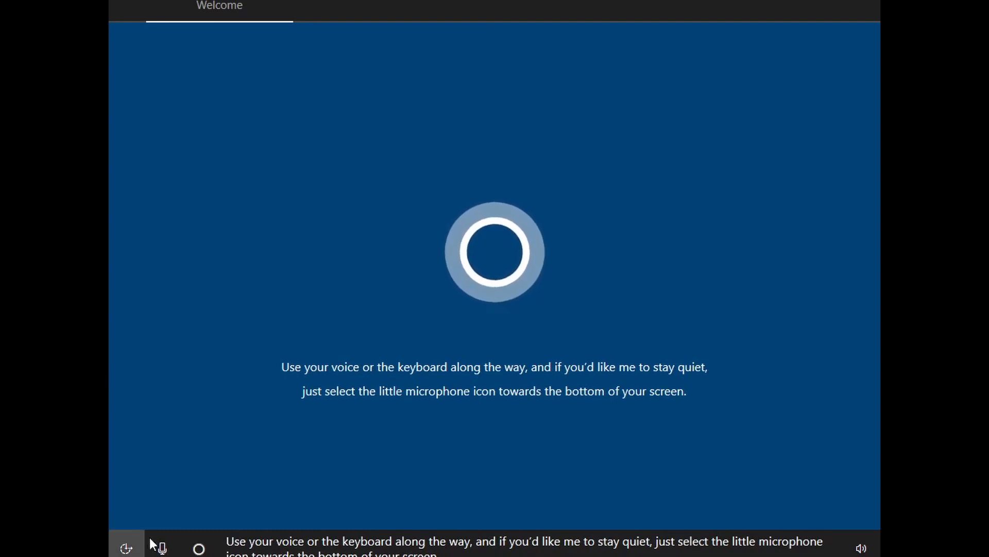
Silence Cortana's voice narration and set the Windows region to Australia
left_click(179, 545)
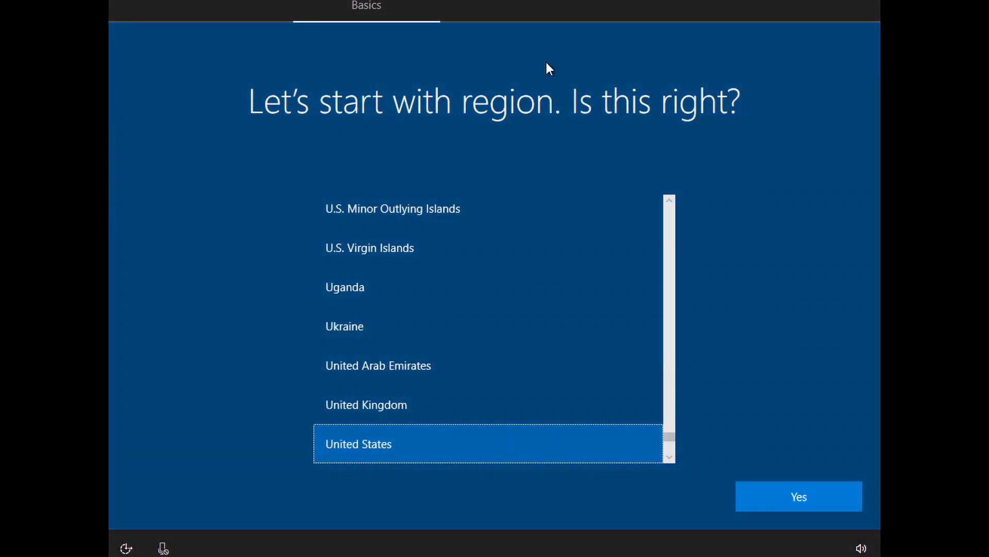
scroll(599, 382, "up", 5)
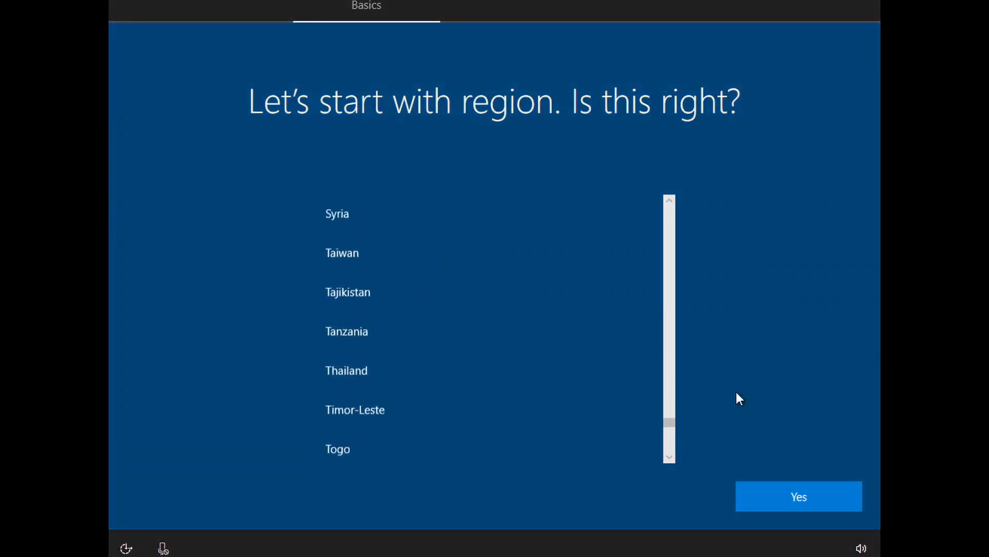
left_click_drag(668, 423, 673, 218)
scroll(420, 357, "down", 4)
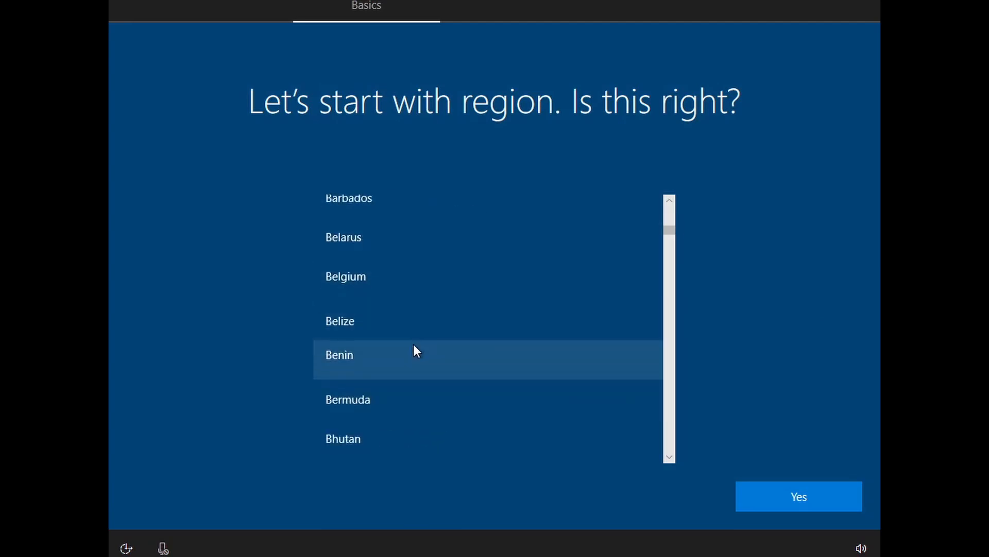
scroll(413, 344, "down", 2)
scroll(413, 346, "up", 4)
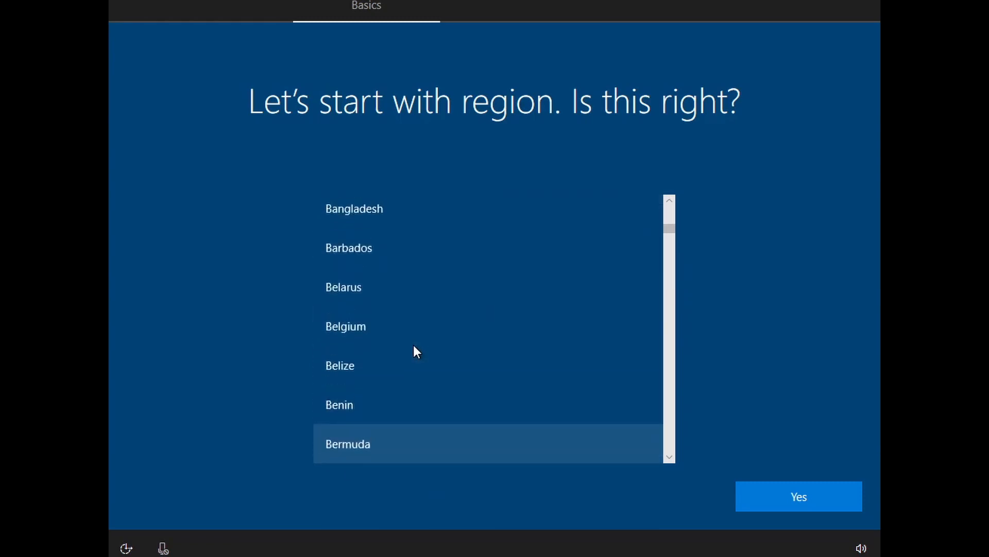
scroll(414, 347, "up", 1)
left_click(387, 248)
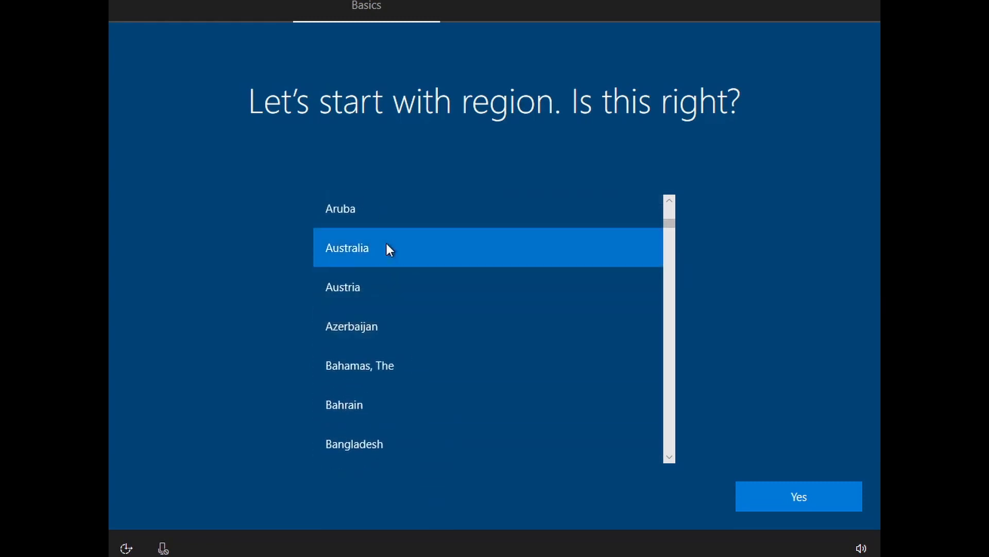
left_click(815, 498)
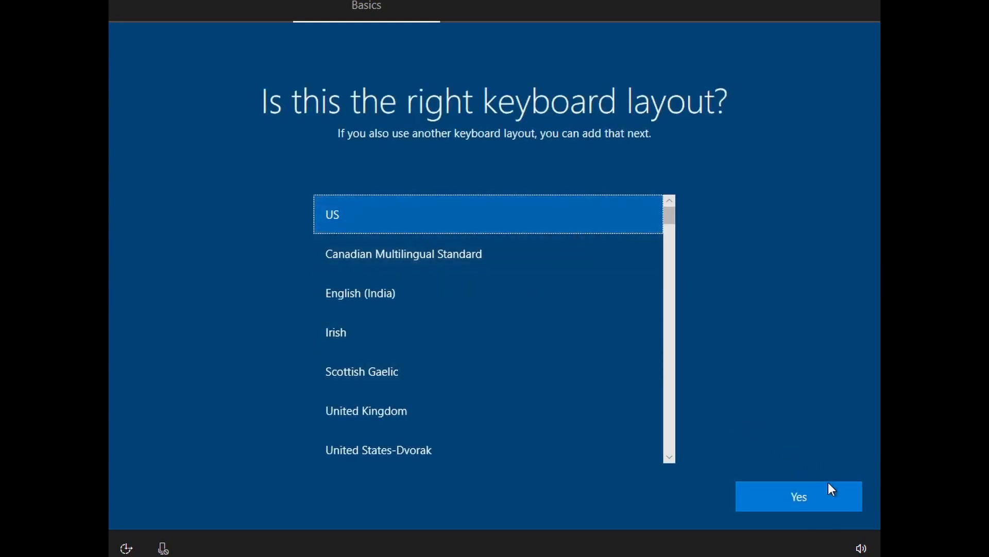
Accept the US keyboard layout without adding a second one, and continue offline with the limited setup
left_click(822, 499)
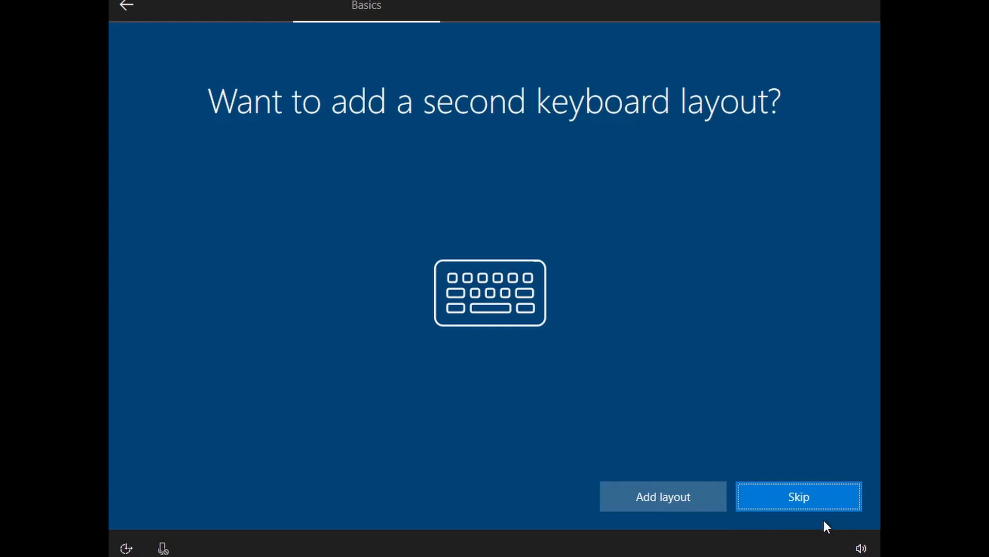
left_click(806, 506)
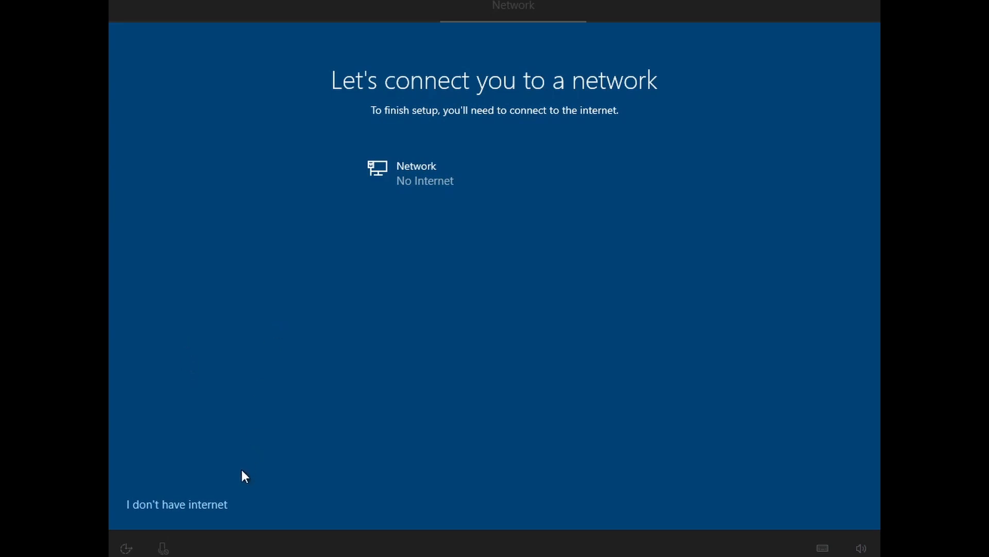
left_click(156, 507)
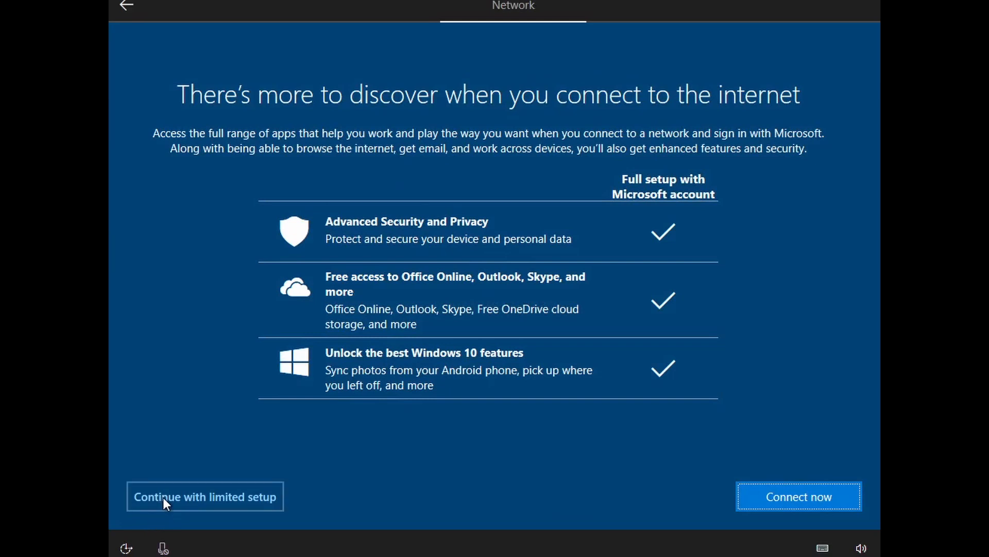
left_click(163, 497)
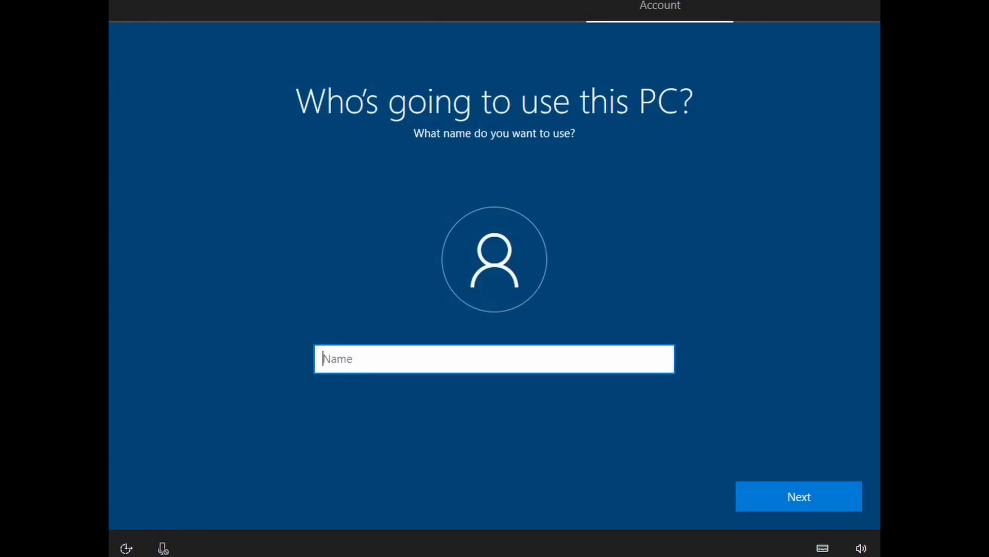
Name the local user account HTFYT-PC and leave its password blank
type("HTFYT- PC")
left_click(357, 361)
key("Delete")
type("-PC")
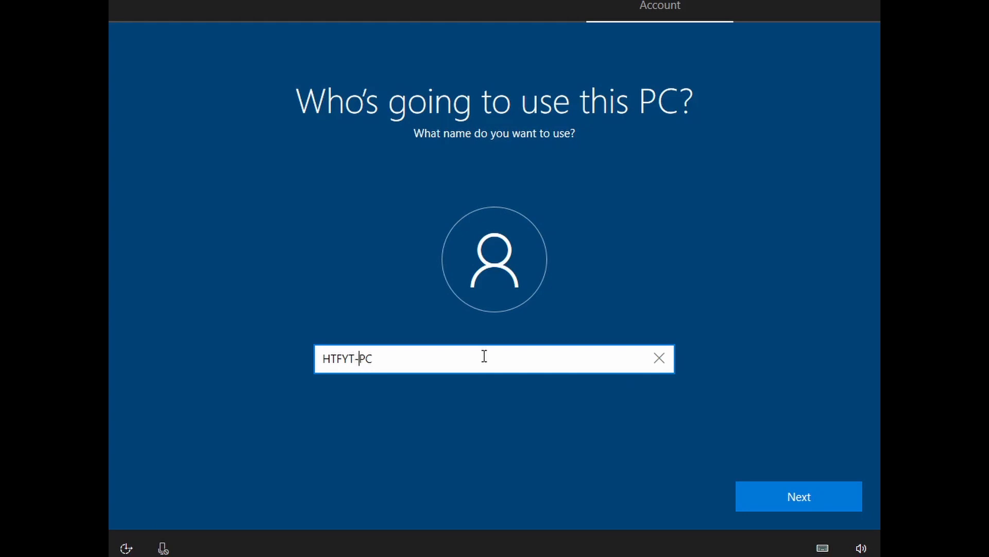
left_click(755, 505)
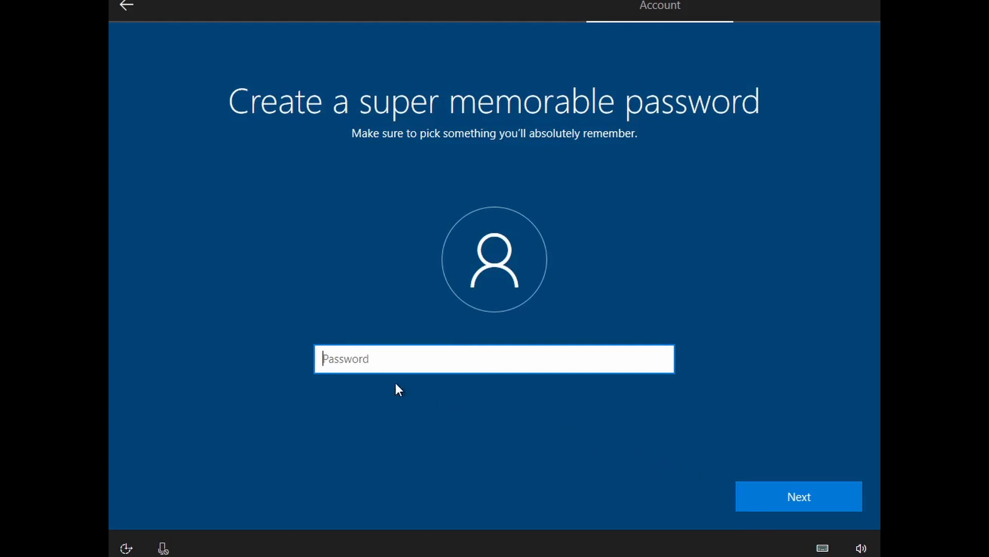
left_click(747, 496)
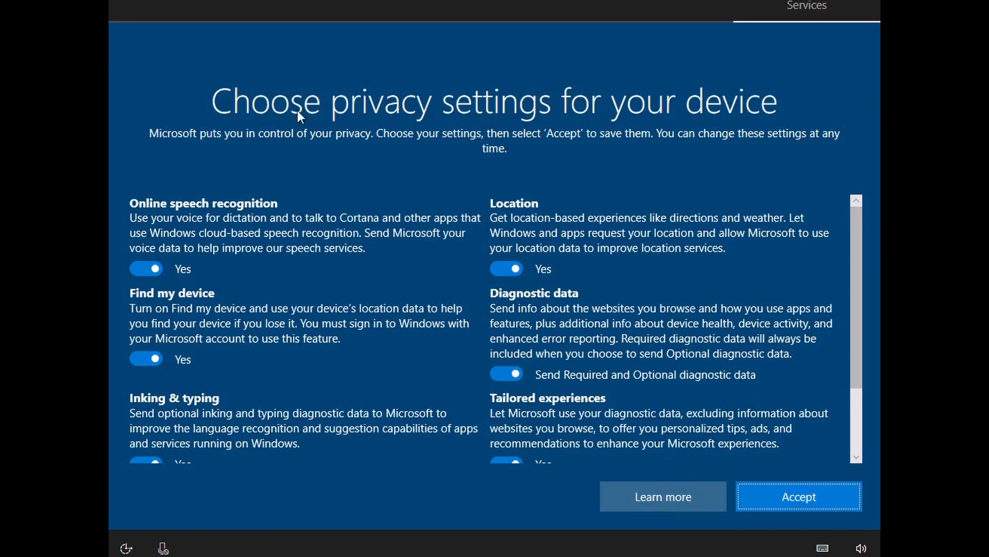
Turn off speech recognition, Find my device, inking, advertising ID, tailored experiences and location, limit diagnostics to required data, and accept the privacy settings
left_click(150, 265)
left_click(139, 372)
scroll(115, 340, "down", 2)
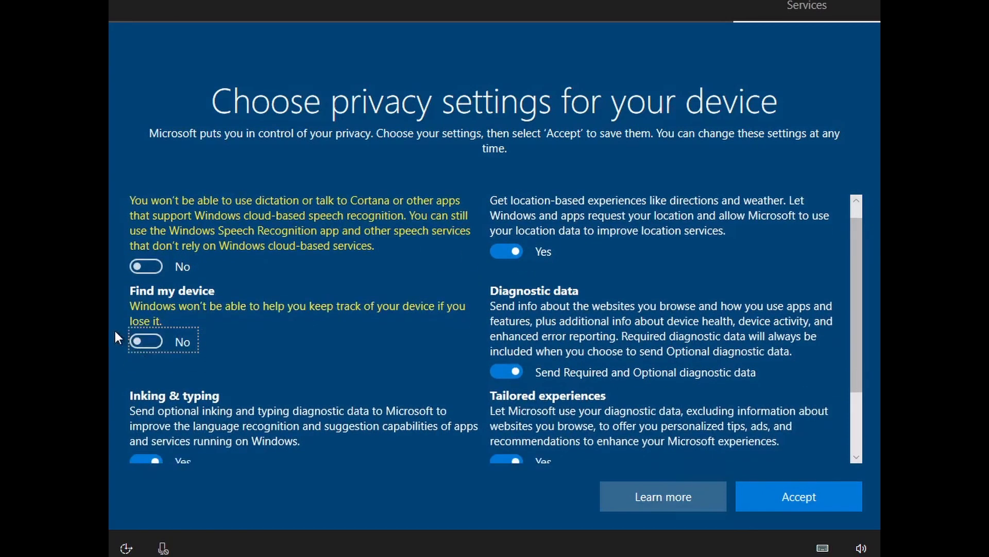
left_click(146, 439)
scroll(148, 430, "down", 2)
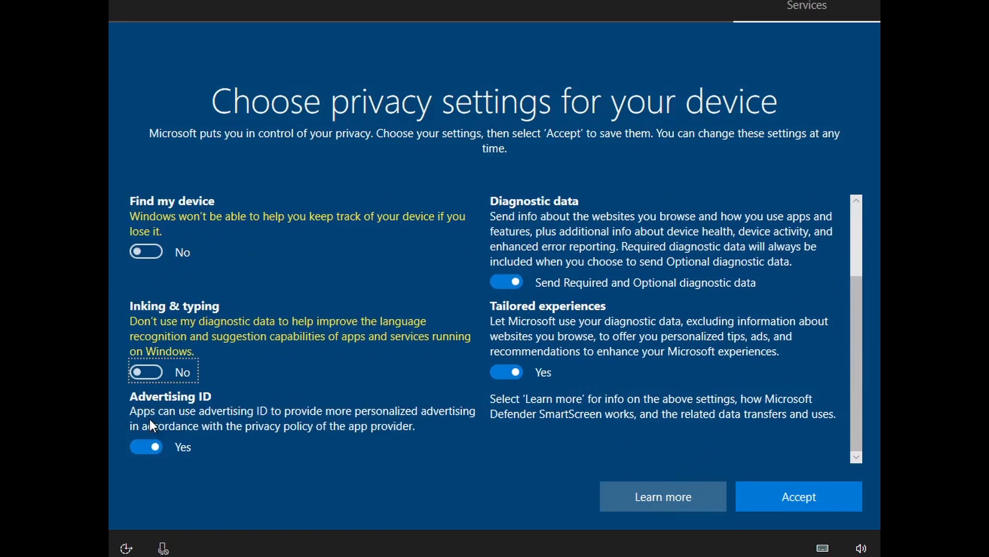
left_click(146, 447)
left_click(519, 372)
left_click(503, 283)
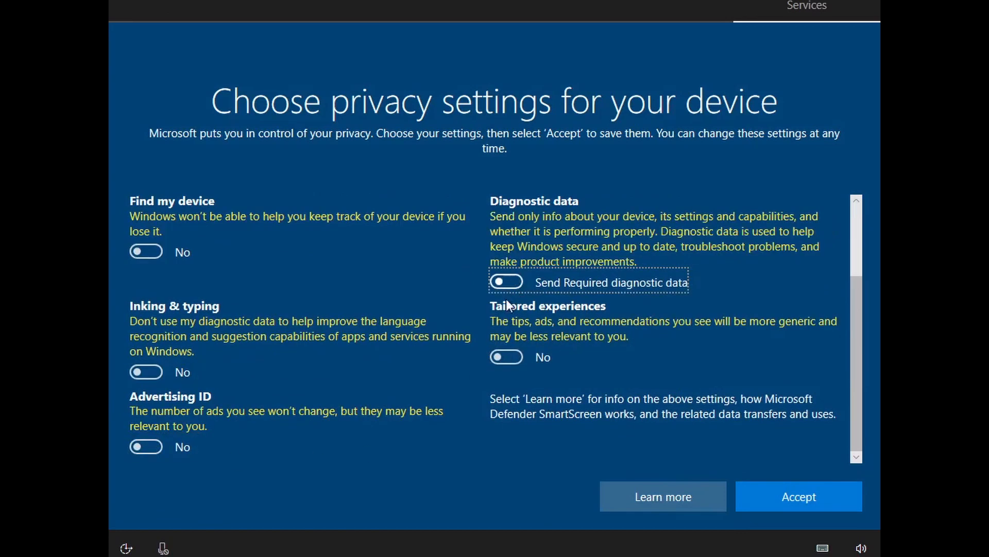
scroll(497, 247, "up", 2)
left_click(506, 240)
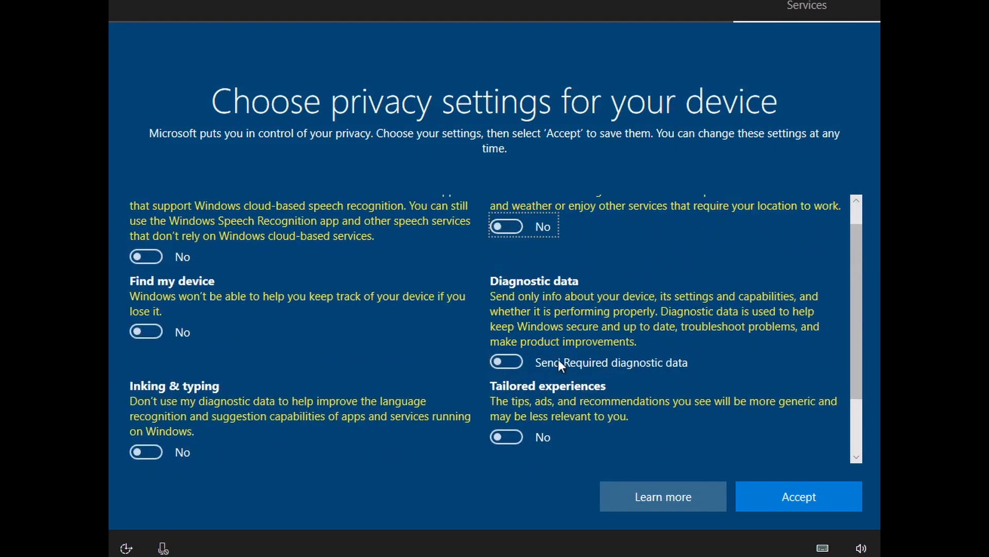
scroll(662, 410, "up", 1)
left_click(819, 494)
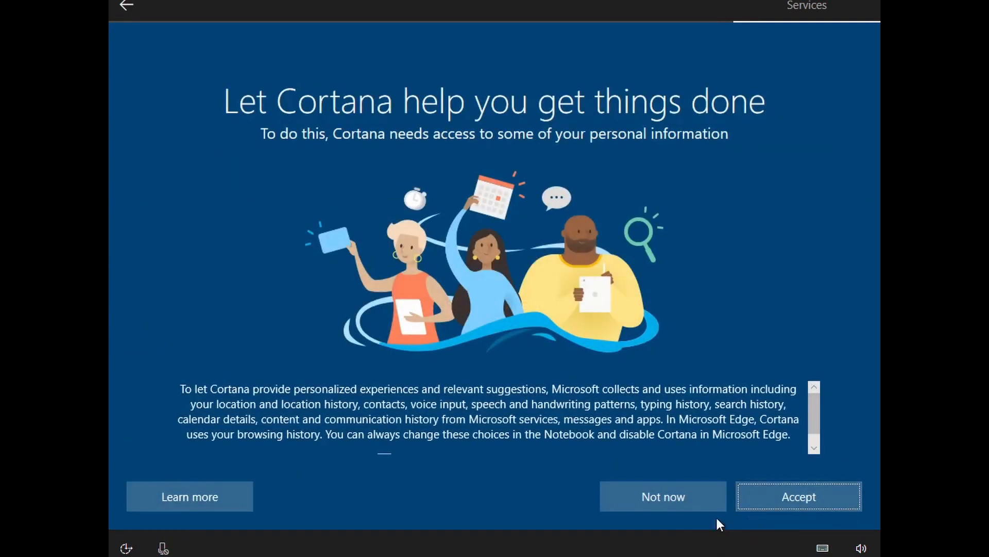
Decline Cortana for now and postpone the Microsoft Edge introduction on the desktop
scroll(688, 445, "down", 1)
scroll(686, 443, "up", 1)
scroll(686, 444, "down", 1)
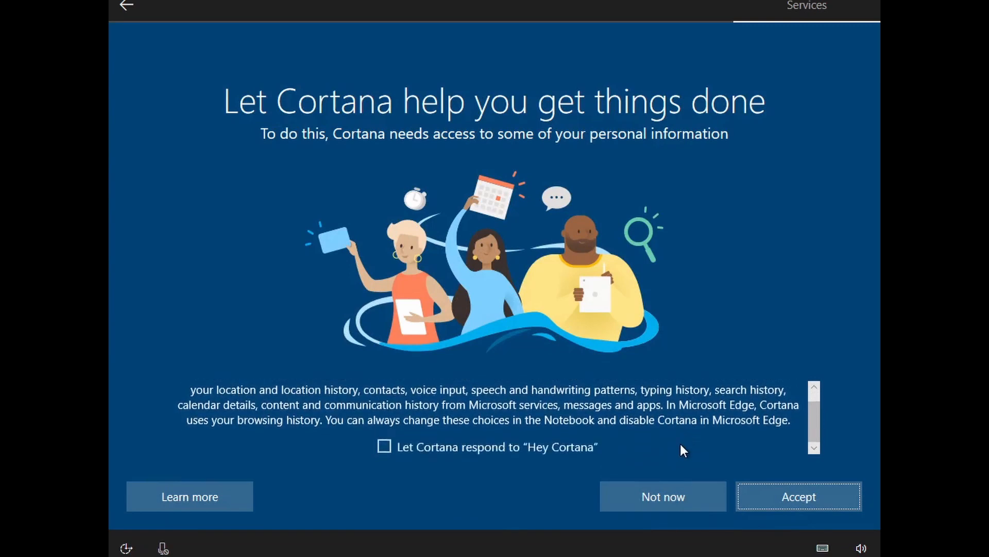
scroll(680, 443, "up", 1)
left_click(636, 499)
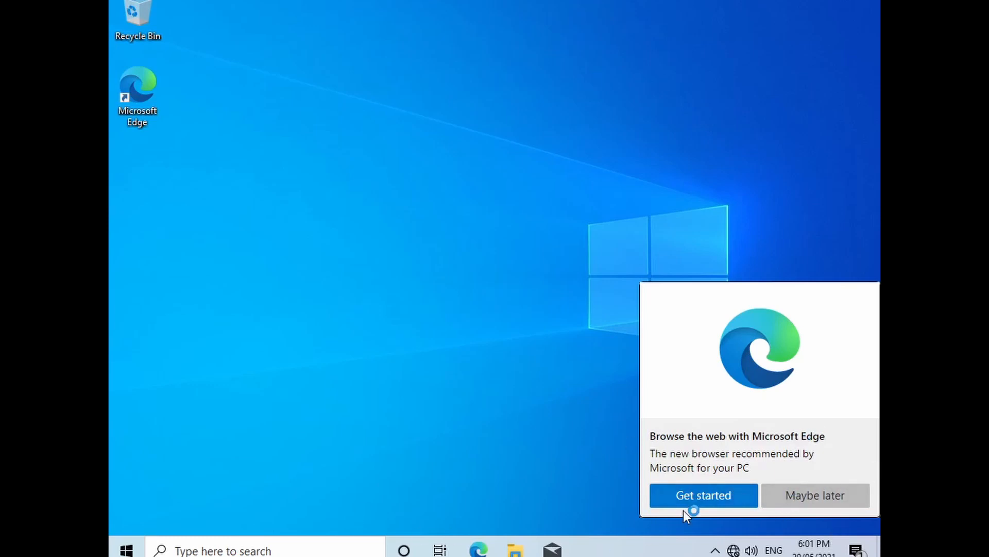
left_click(814, 494)
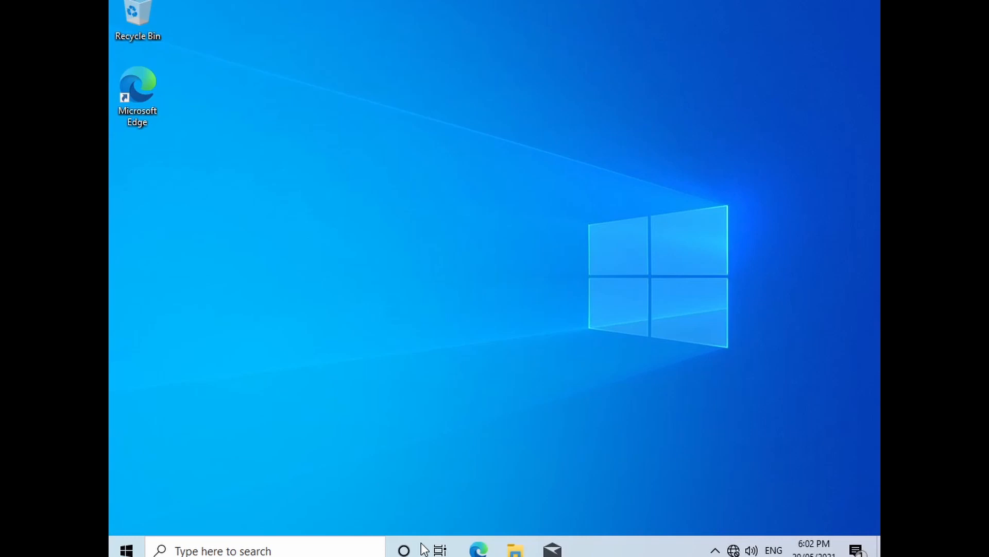
Load the VirtualBox Guest Additions disc image into the virtual machine's optical drive
left_click(490, 555)
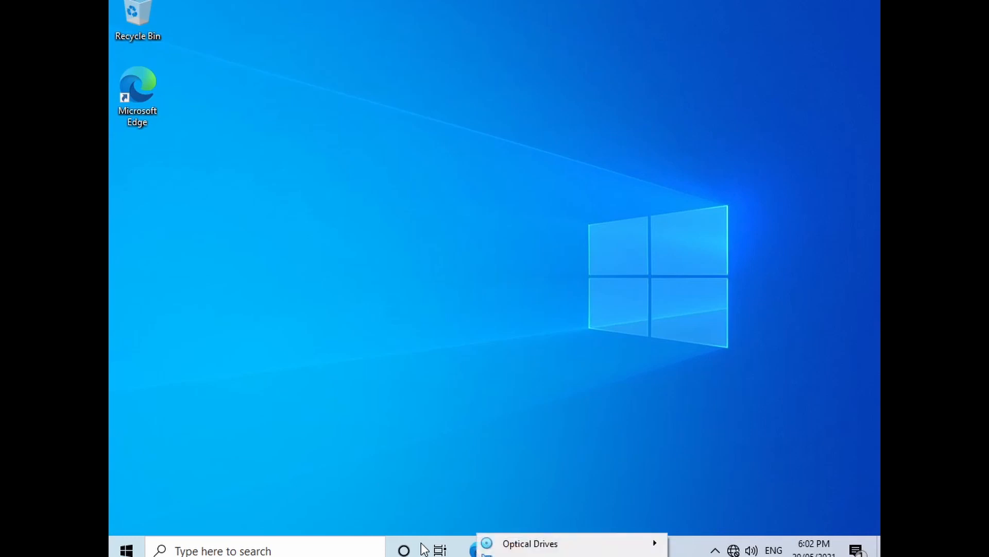
mouse_move(517, 546)
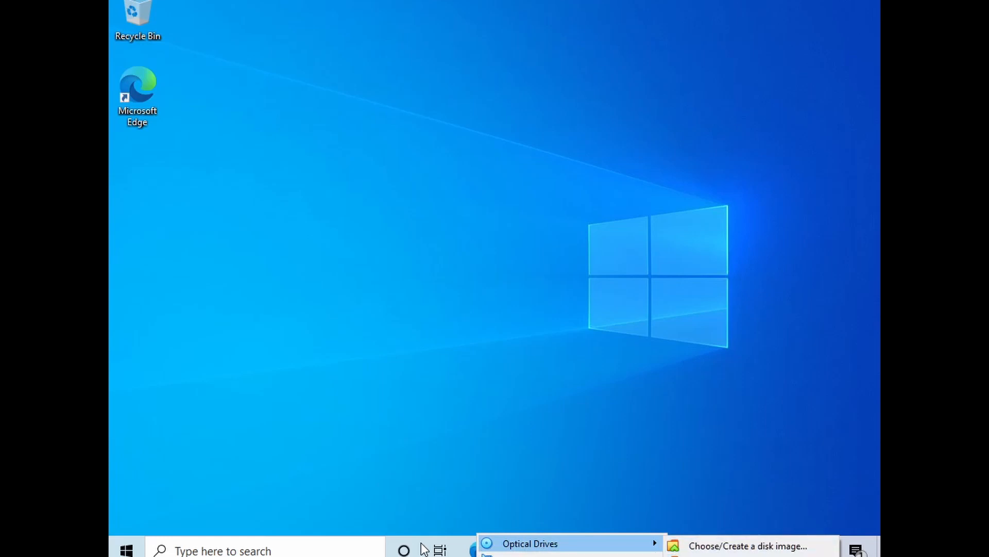
left_click(747, 556)
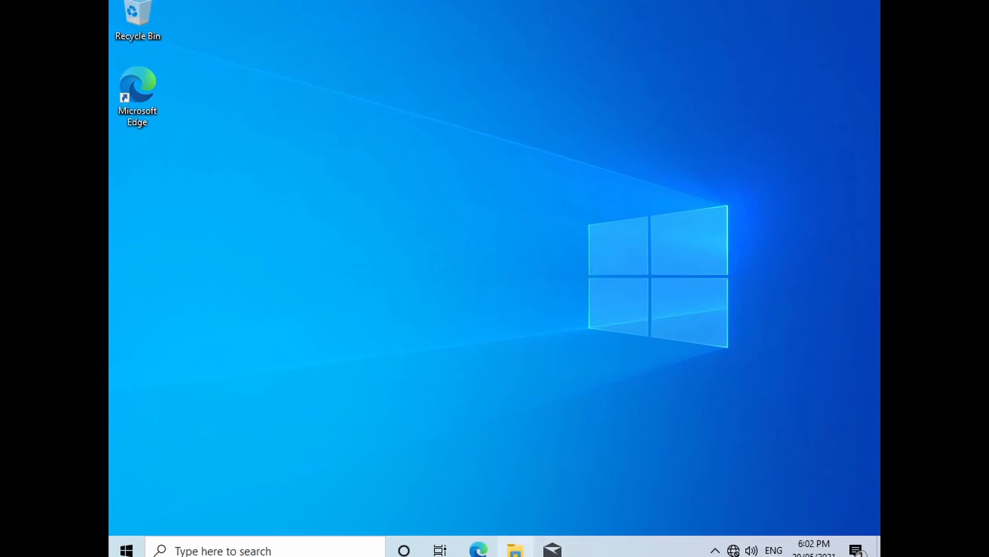
Open the VirtualBox Guest Additions disc, CD Drive (D:), in a maximized File Explorer window
left_click(516, 549)
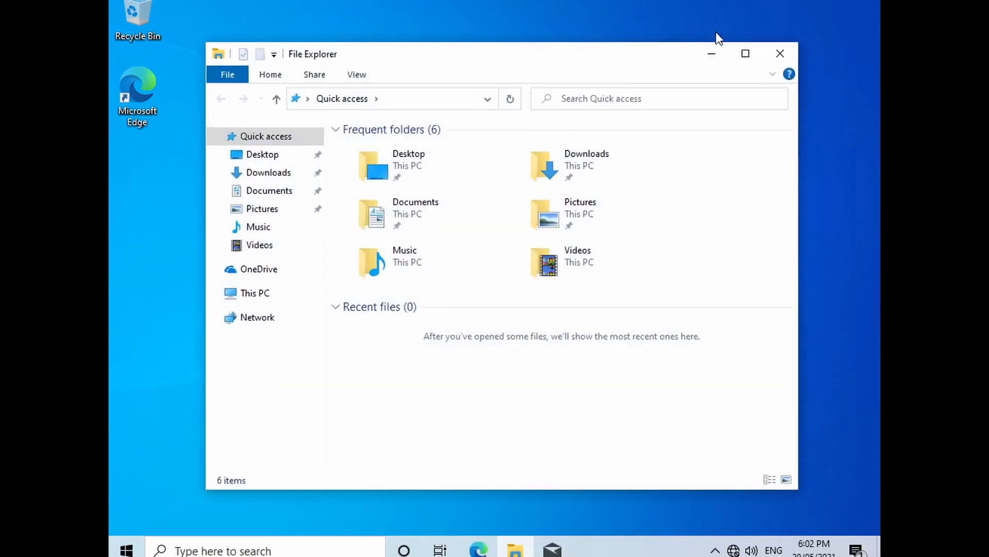
left_click(746, 54)
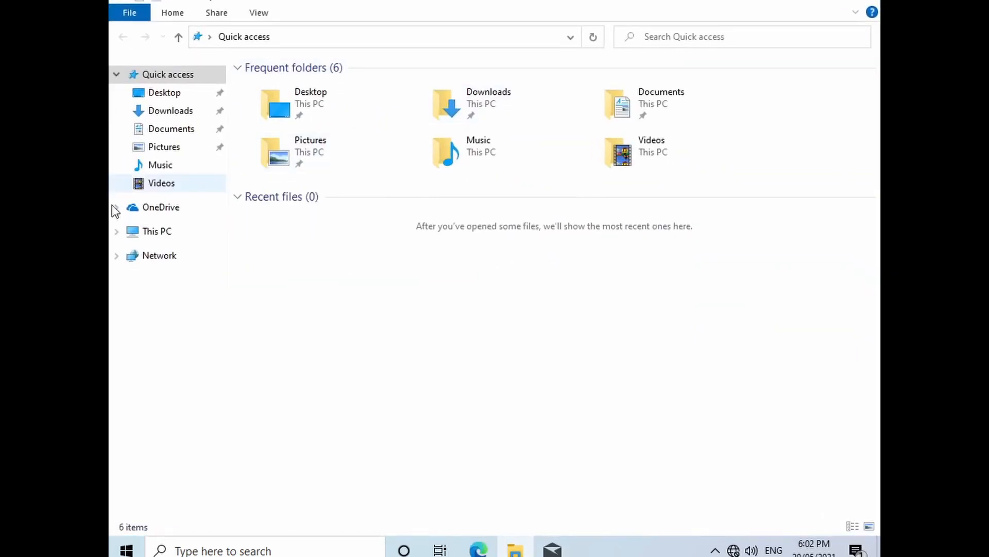
left_click(160, 233)
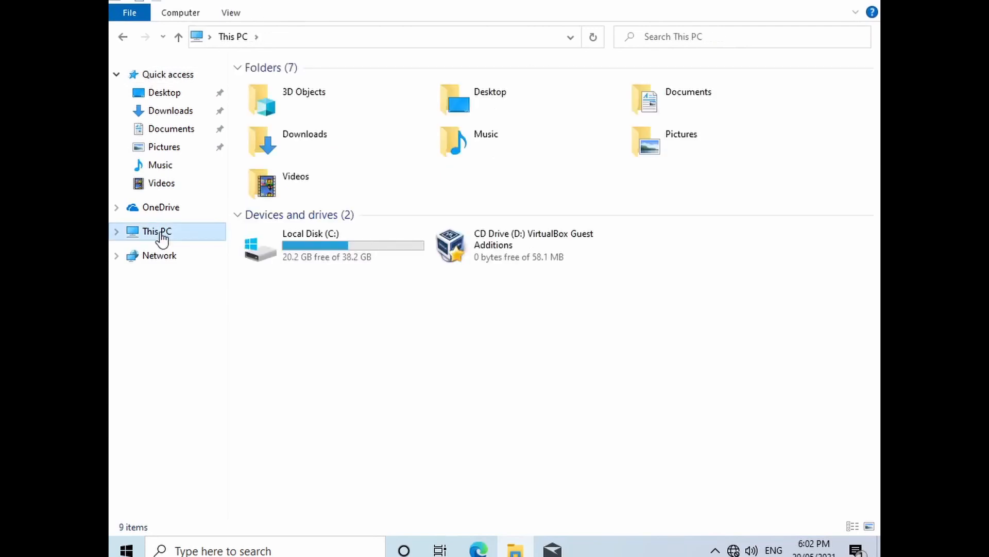
double_click(563, 249)
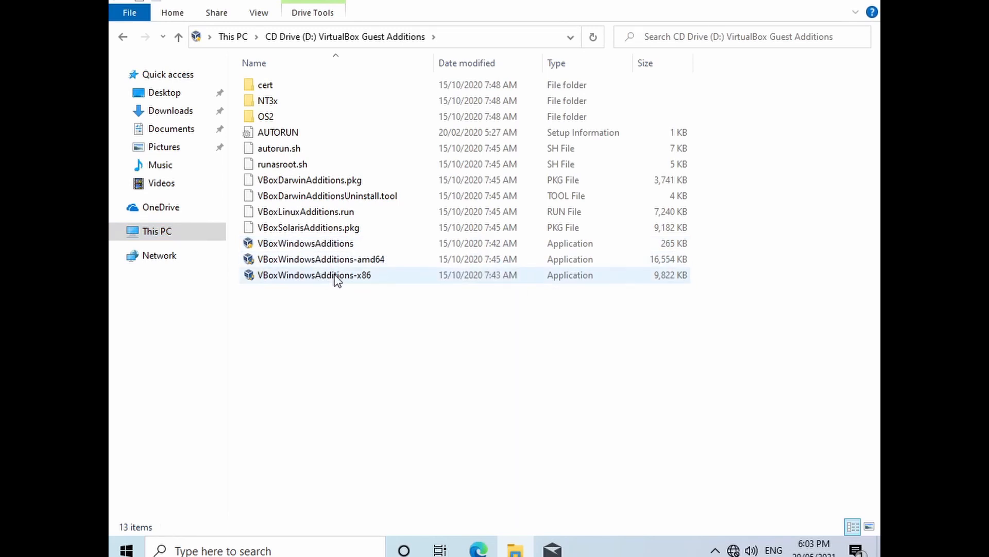
left_click(305, 245)
double_click(305, 246)
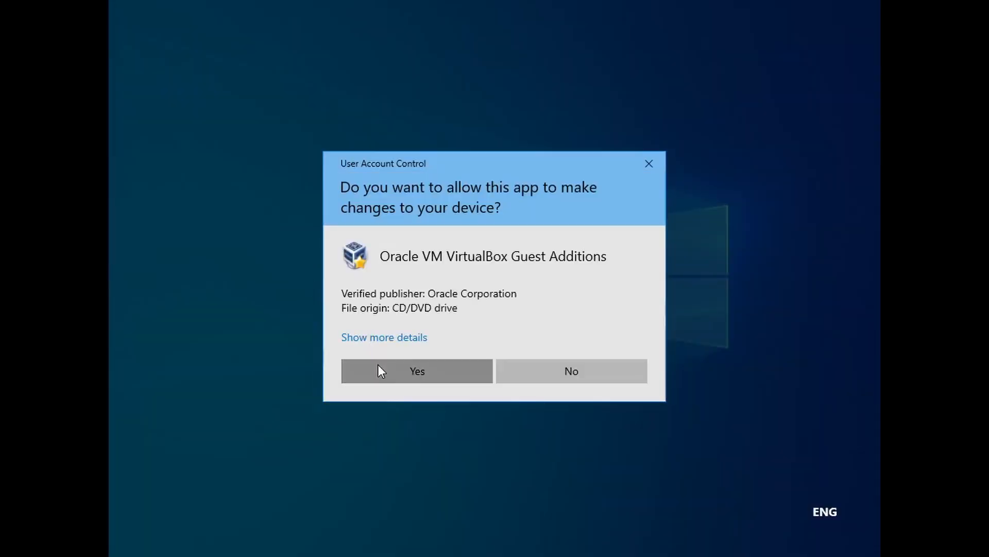
left_click(378, 366)
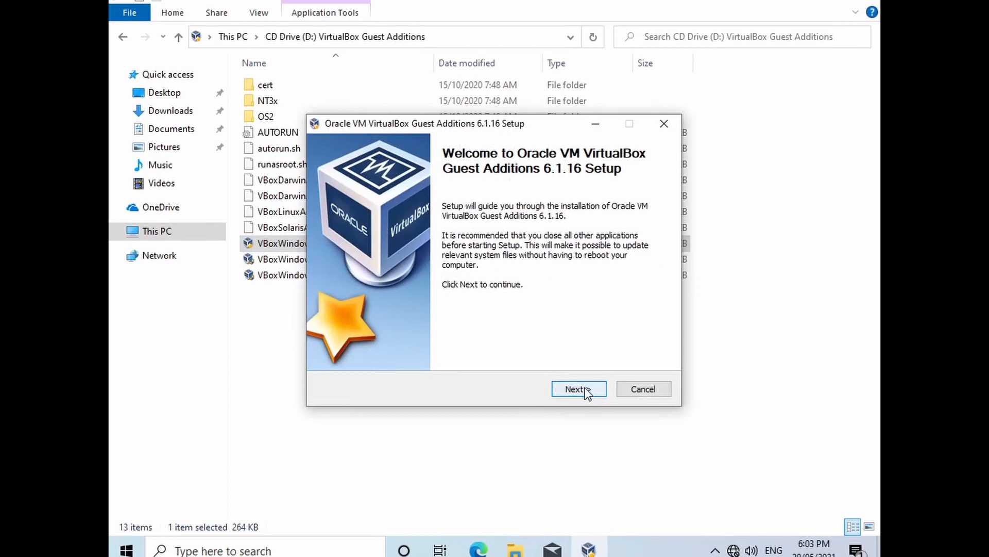
left_click(584, 390)
left_click(578, 389)
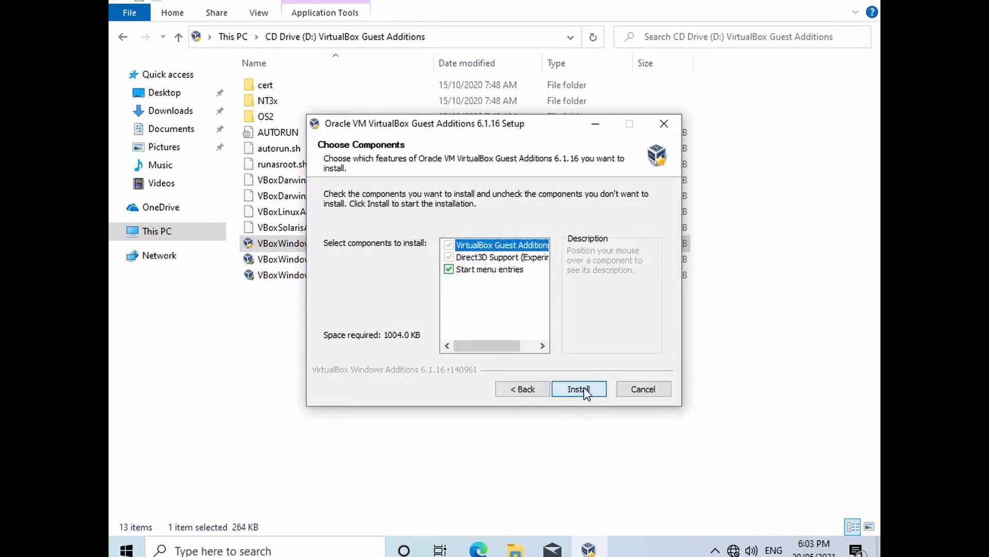
left_click(583, 387)
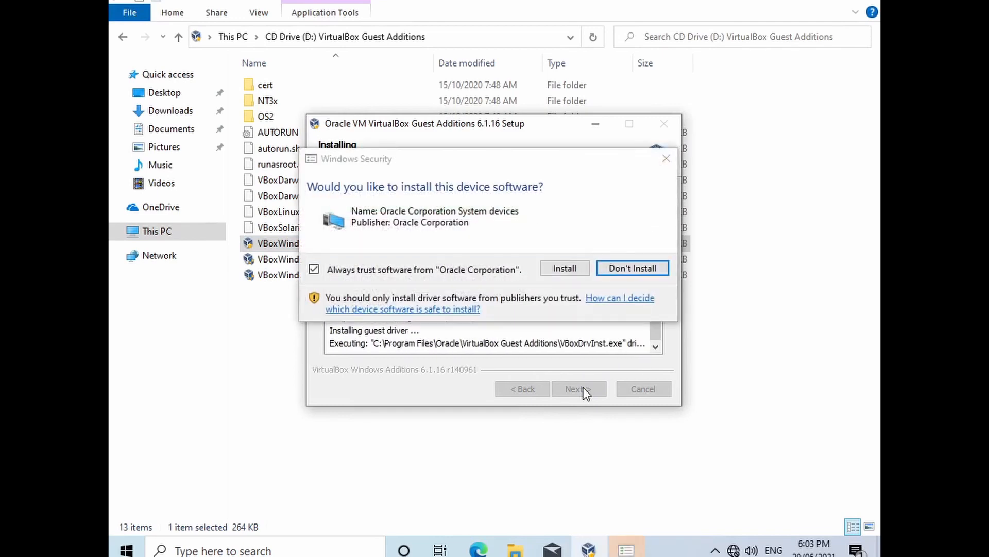
left_click(565, 269)
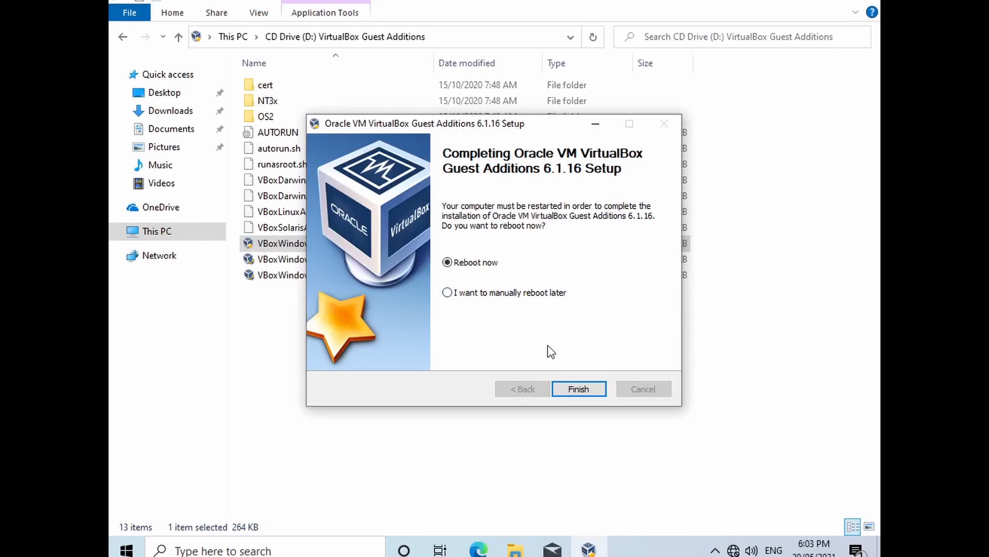
left_click(561, 388)
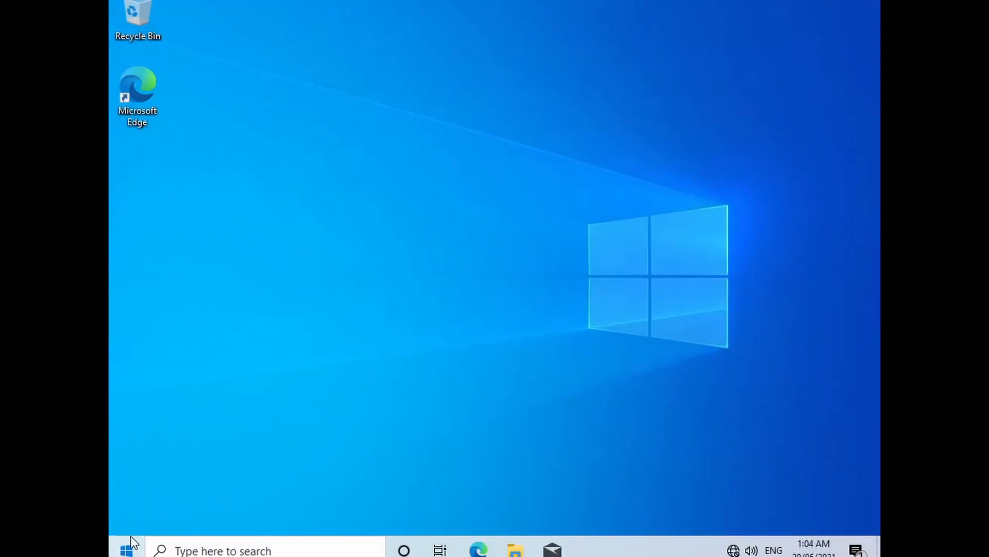
Unpin both tile groups from the Start menu and close it
key("super")
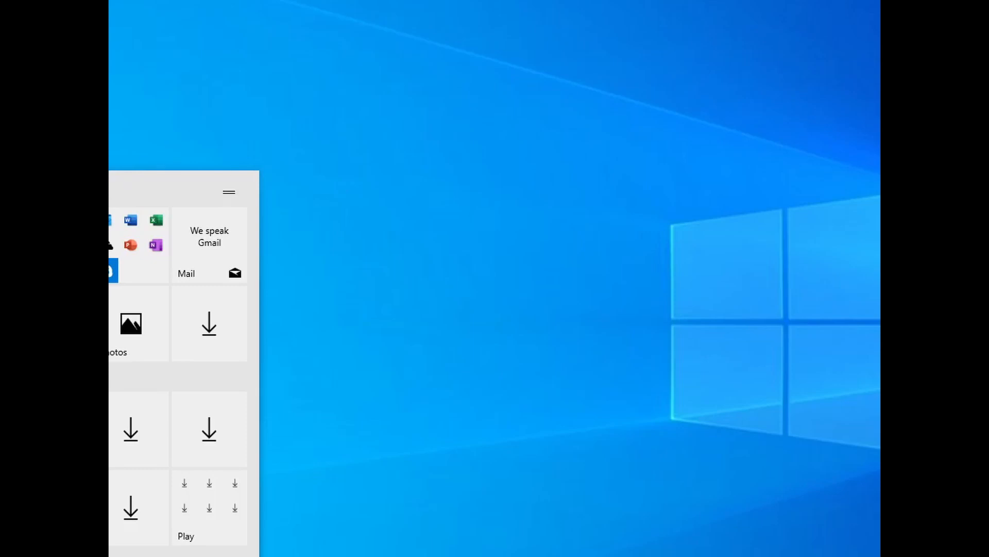
right_click(111, 192)
left_click(118, 204)
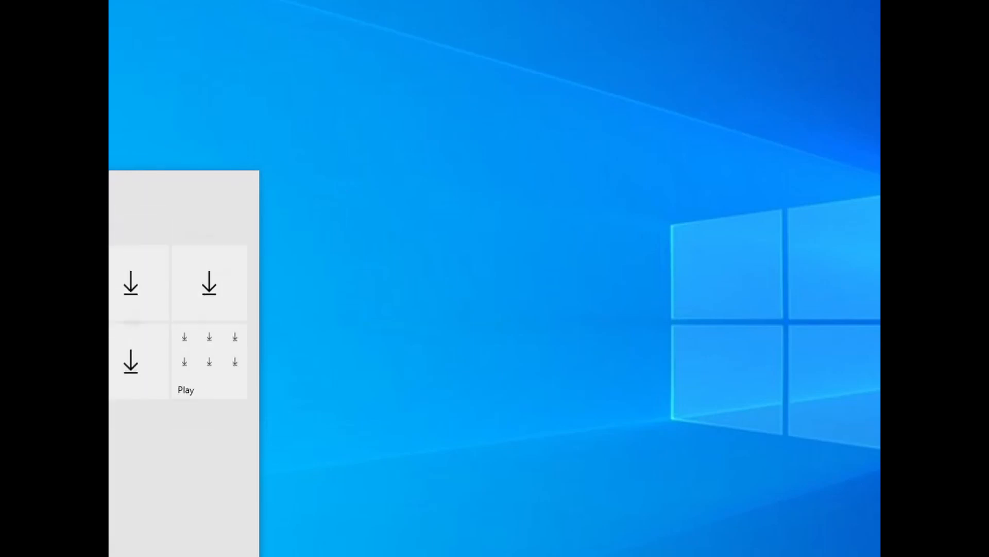
right_click(110, 192)
left_click(125, 213)
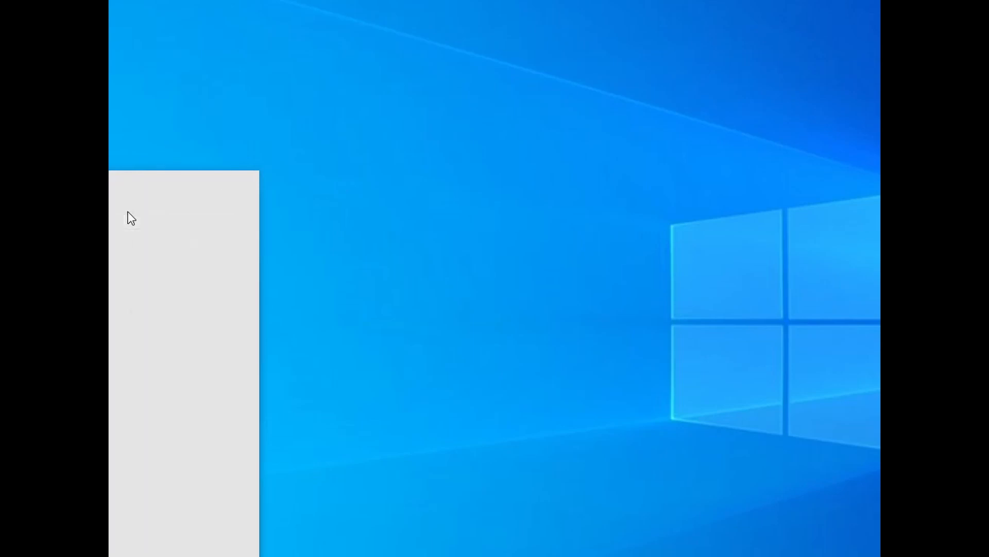
key("super")
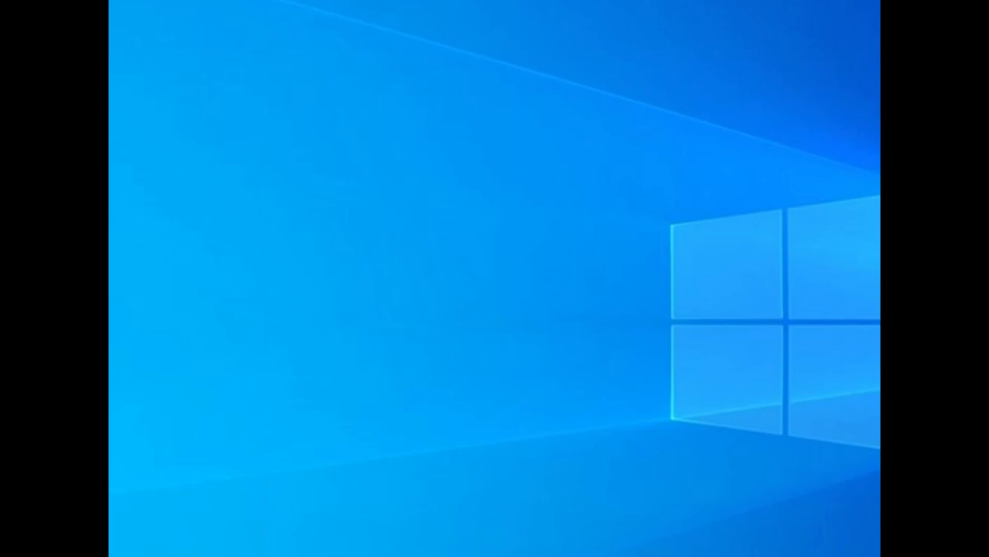